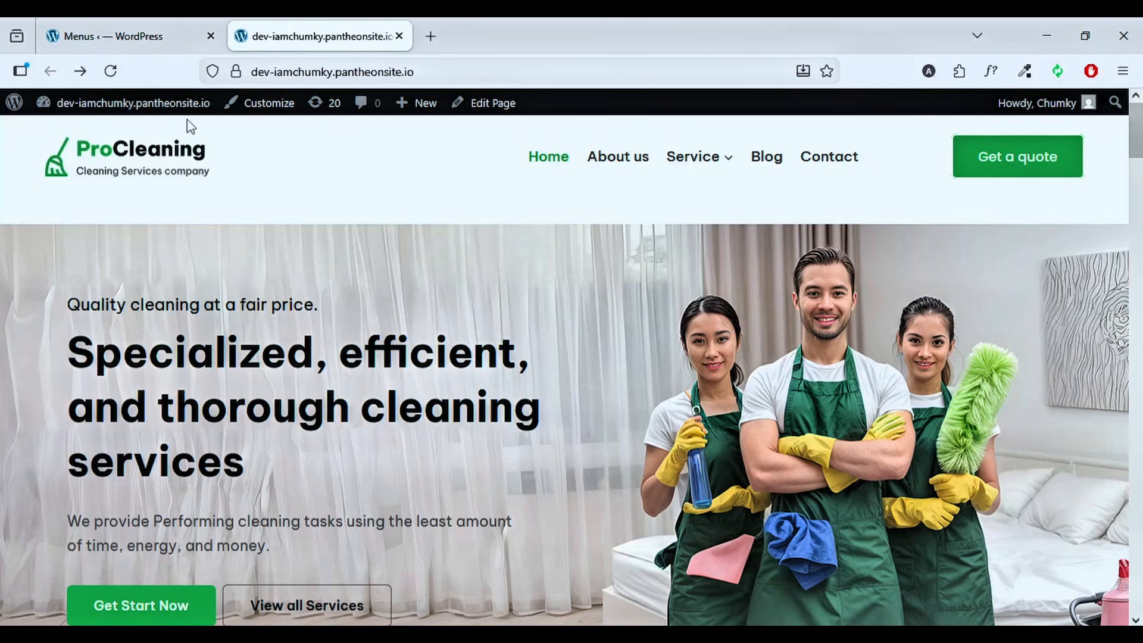
# - Preview the Service dropdown and its nested submenu items in the live site's header
pyautogui.moveTo(685, 160)
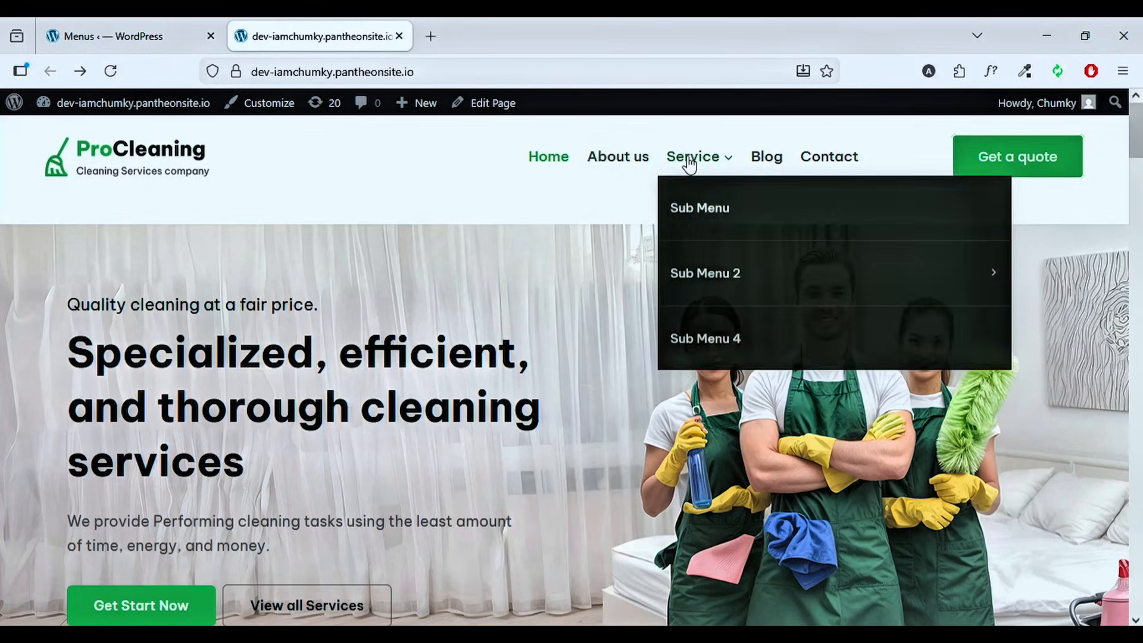
pyautogui.moveTo(718, 279)
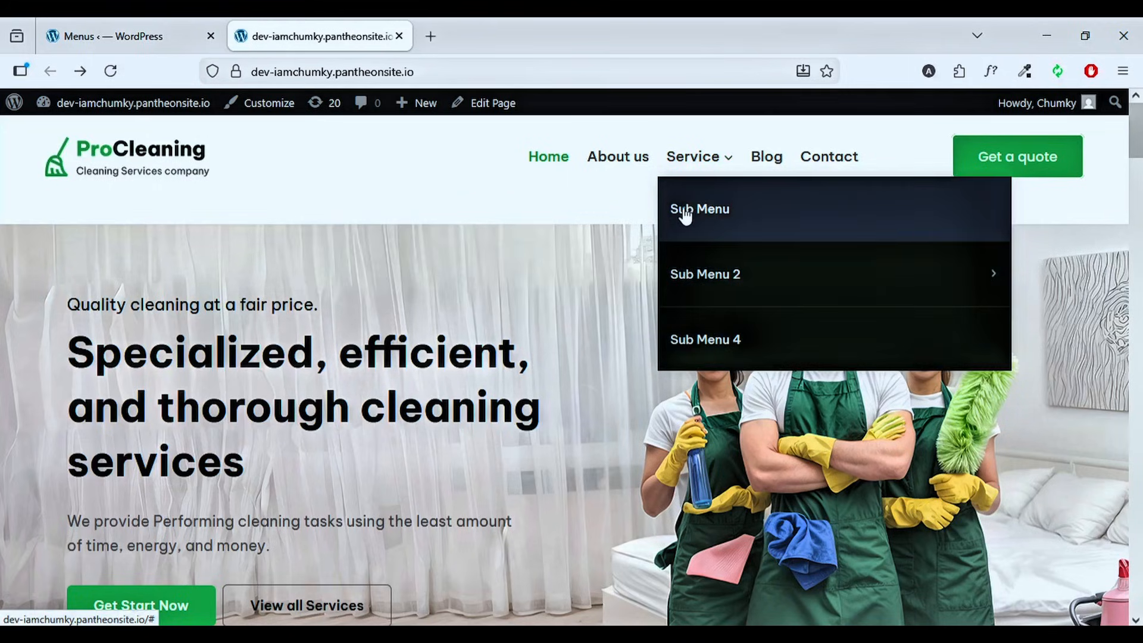
pyautogui.moveTo(798, 274)
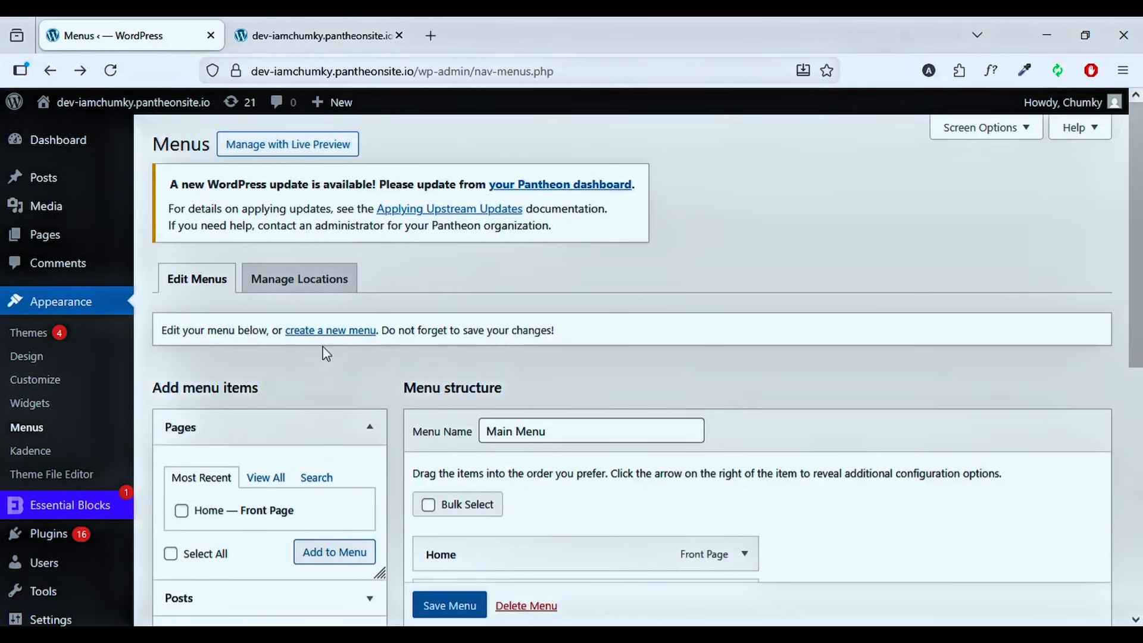
# - Compare the Main Menu structure on the Menus page with the navigation in the live site's header
pyautogui.scroll(-5, 370, 370)
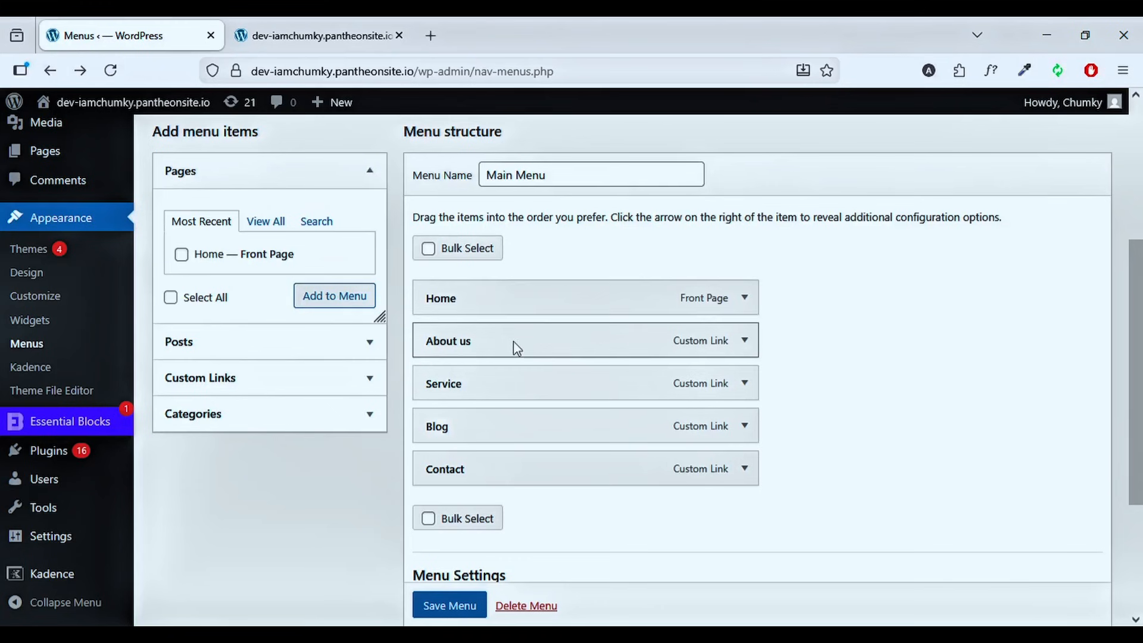
pyautogui.click(315, 35)
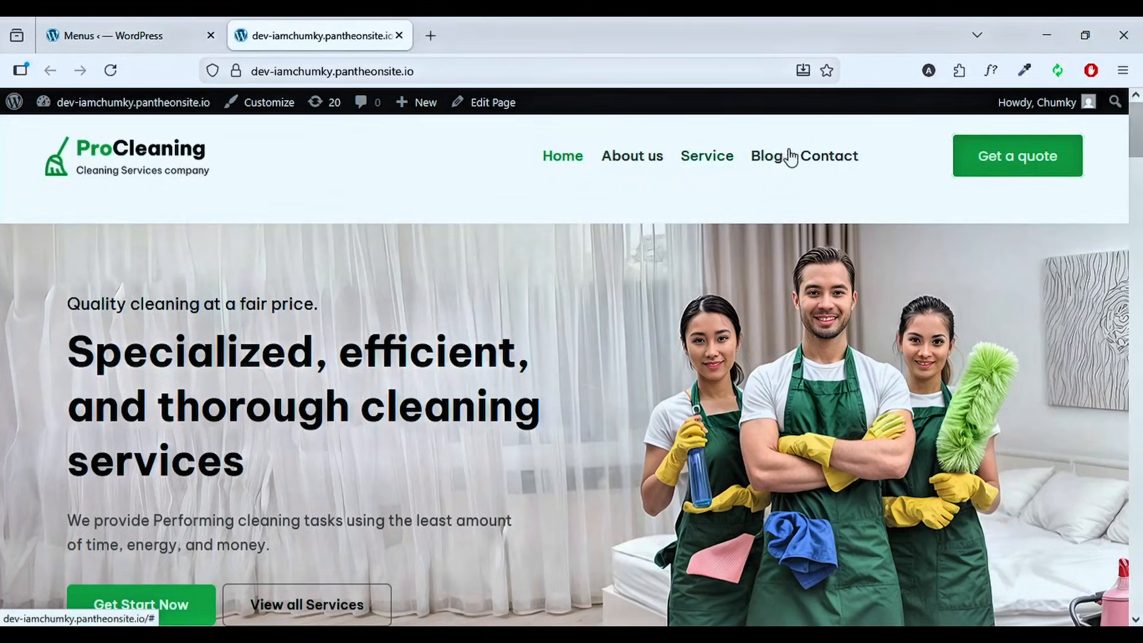
pyautogui.click(113, 35)
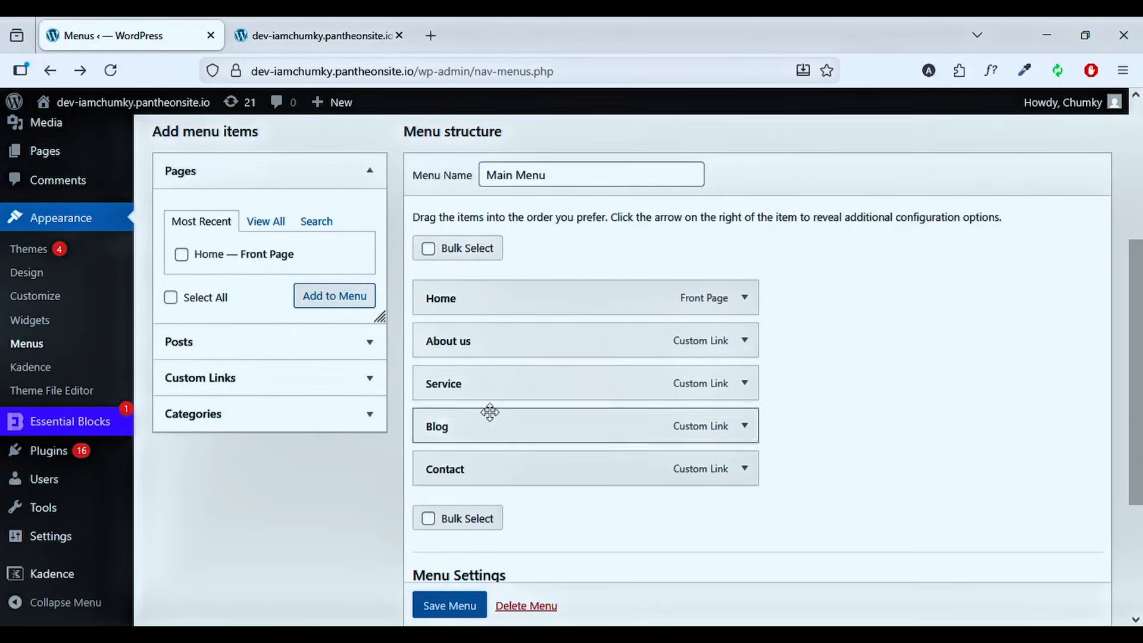
pyautogui.scroll(1, 487, 466)
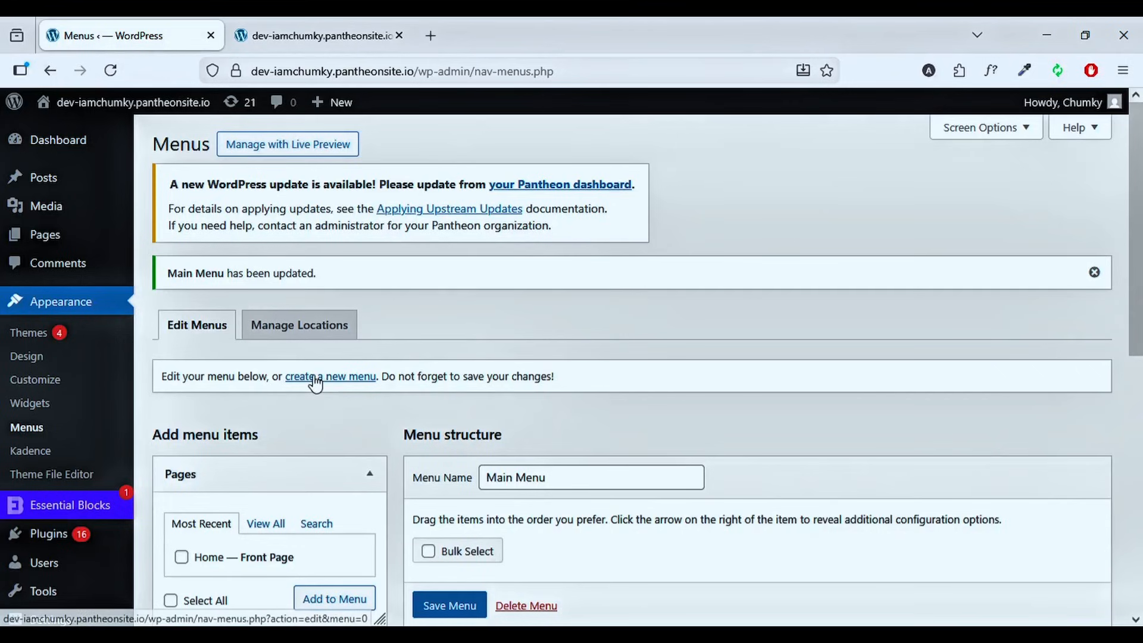
pyautogui.click(324, 388)
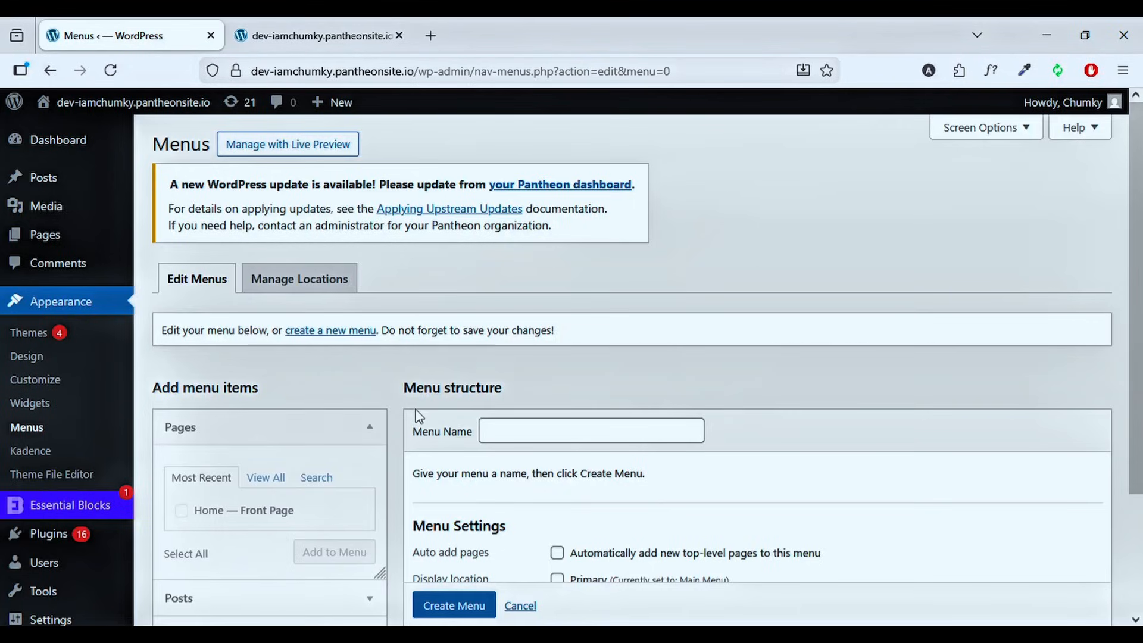
pyautogui.scroll(-2, 420, 415)
pyautogui.click(515, 346)
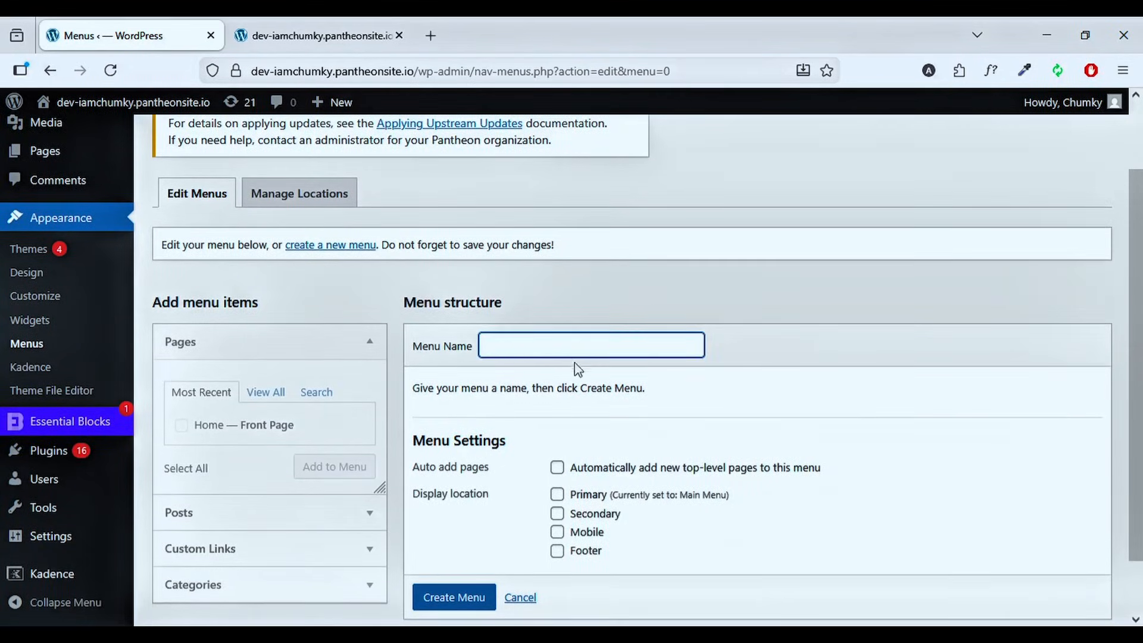
pyautogui.scroll(-1, 555, 424)
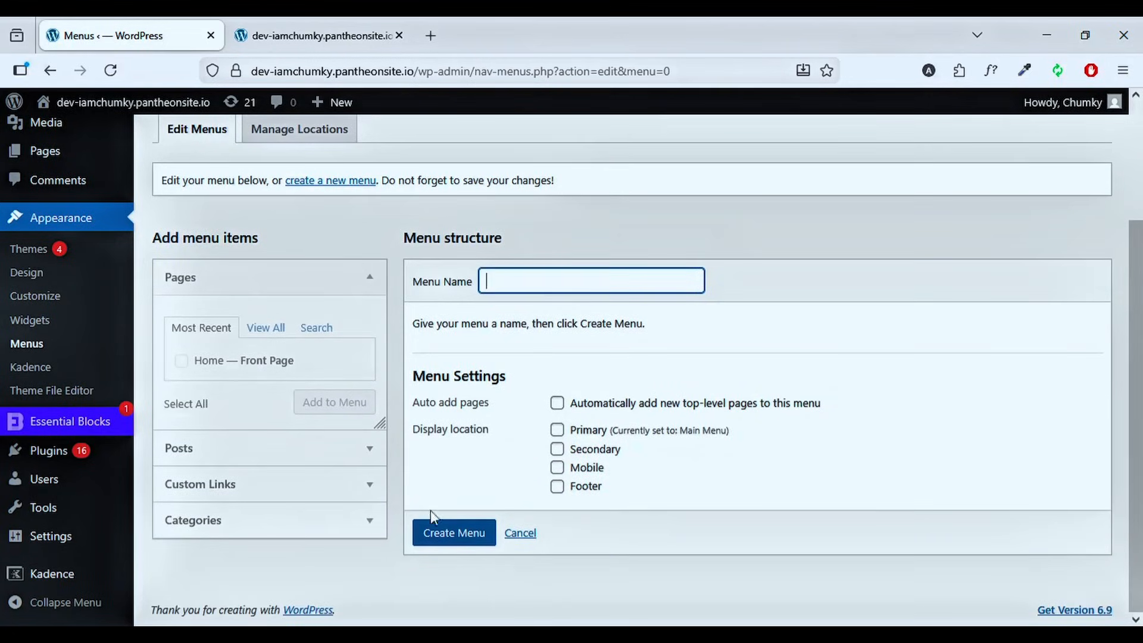
pyautogui.click(533, 534)
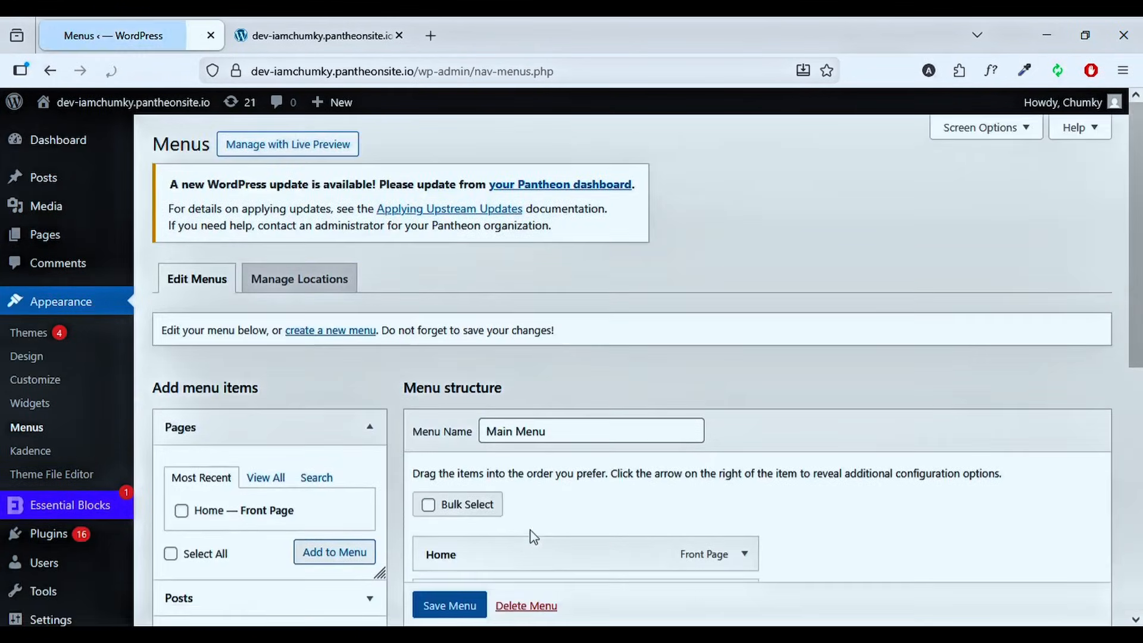
# - Add a custom link with URL # and link text "Sub Menu" to Main Menu
pyautogui.scroll(-1, 510, 518)
pyautogui.scroll(-2, 513, 518)
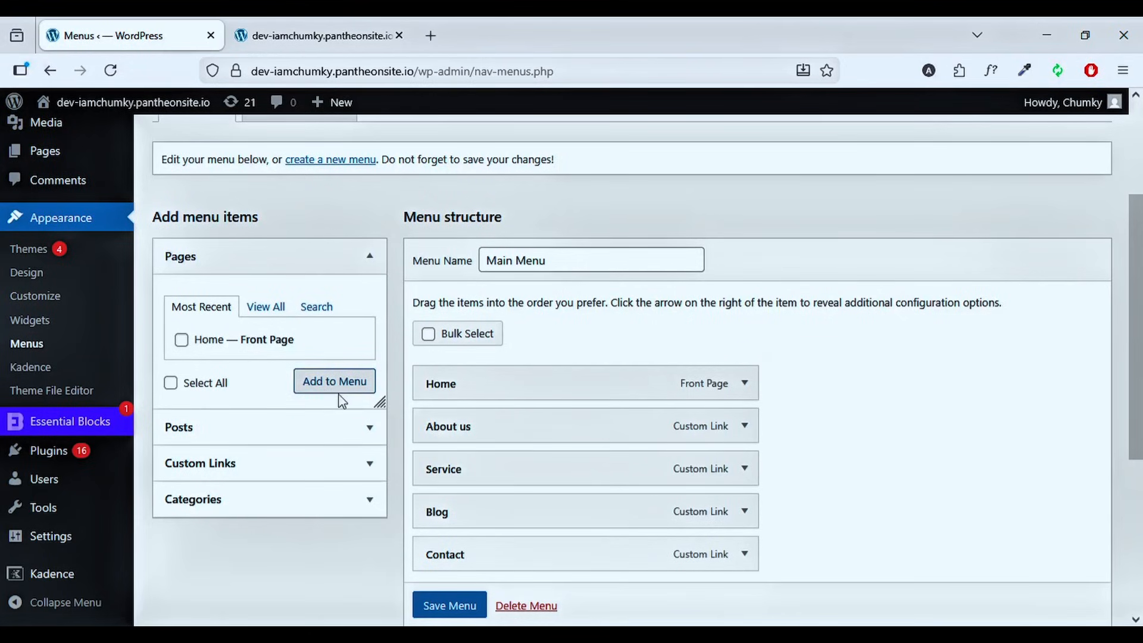
pyautogui.click(337, 469)
pyautogui.click(308, 390)
pyautogui.hotkey('ctrl', 'a')
pyautogui.write('#')
pyautogui.click(289, 416)
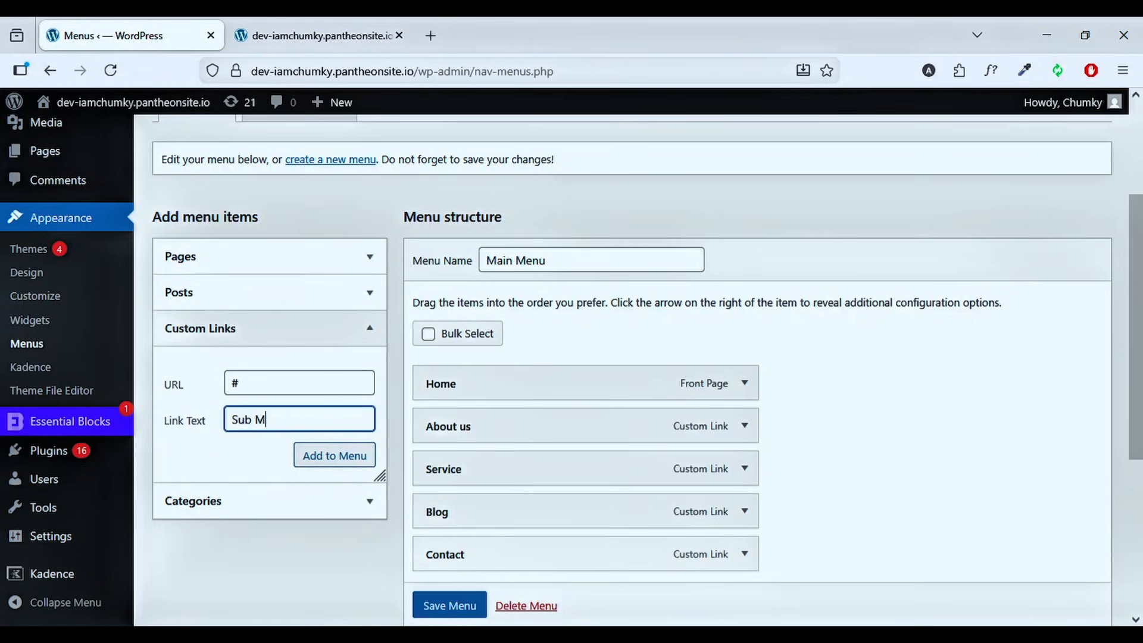
pyautogui.click(321, 459)
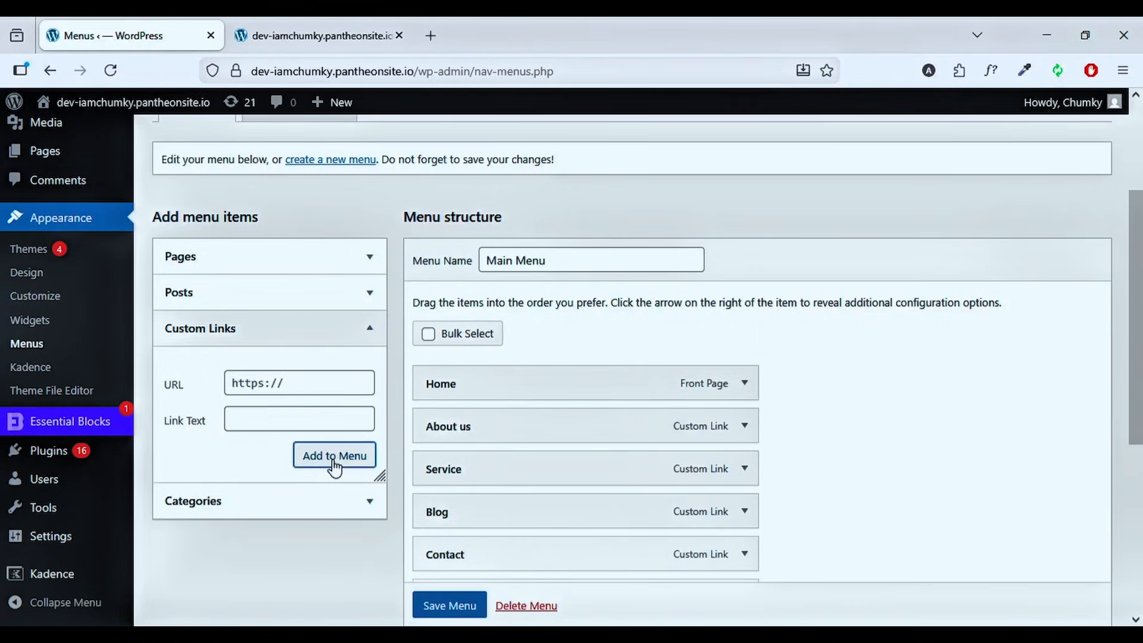
# - Examine the settings of the new Sub Menu item in the menu structure and collapse it
pyautogui.scroll(-4, 489, 456)
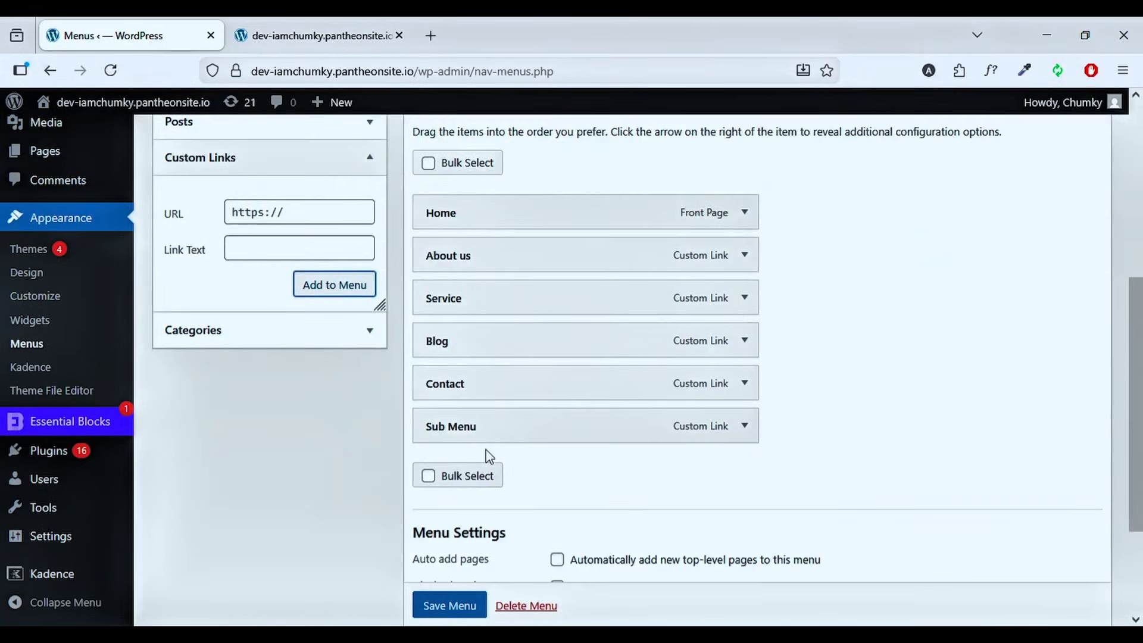
pyautogui.click(745, 346)
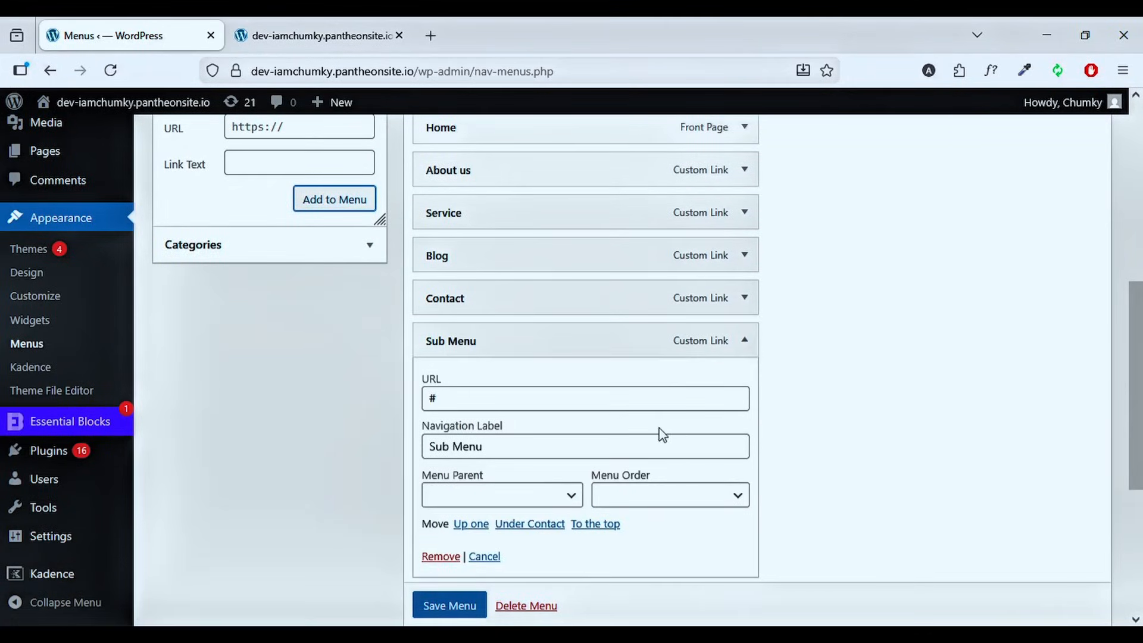
pyautogui.scroll(-2, 593, 472)
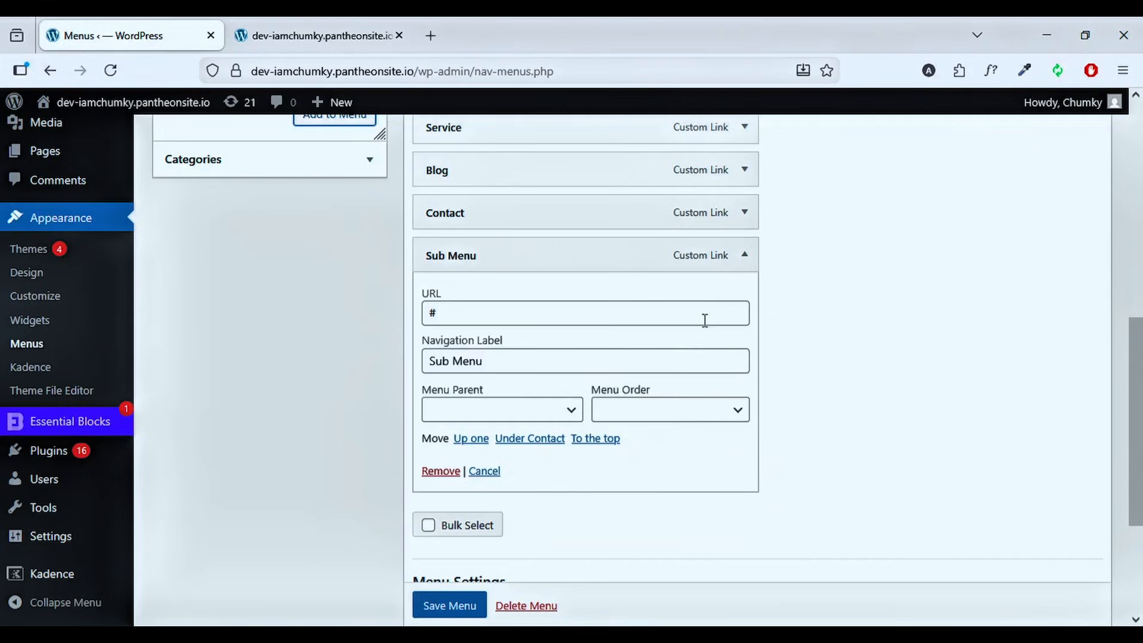
pyautogui.click(745, 256)
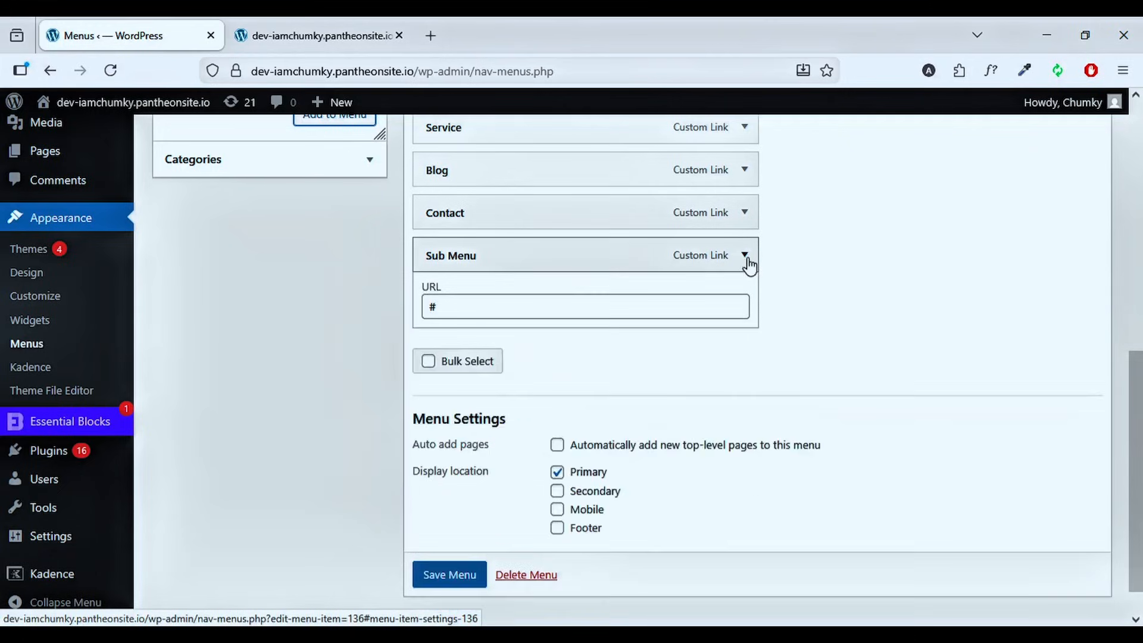
# - Add another custom link to Main Menu with URL # and link text "Sub Menu 2"
pyautogui.scroll(4, 744, 268)
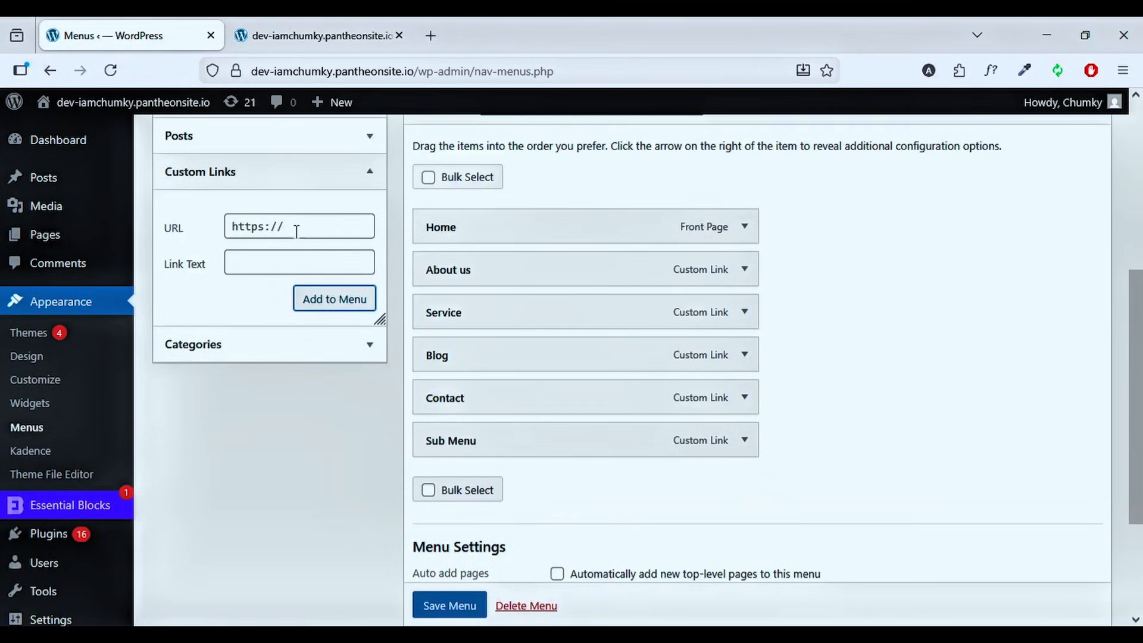
pyautogui.tripleClick(297, 230)
pyautogui.write('#')
pyautogui.click(270, 260)
pyautogui.write('Sub')
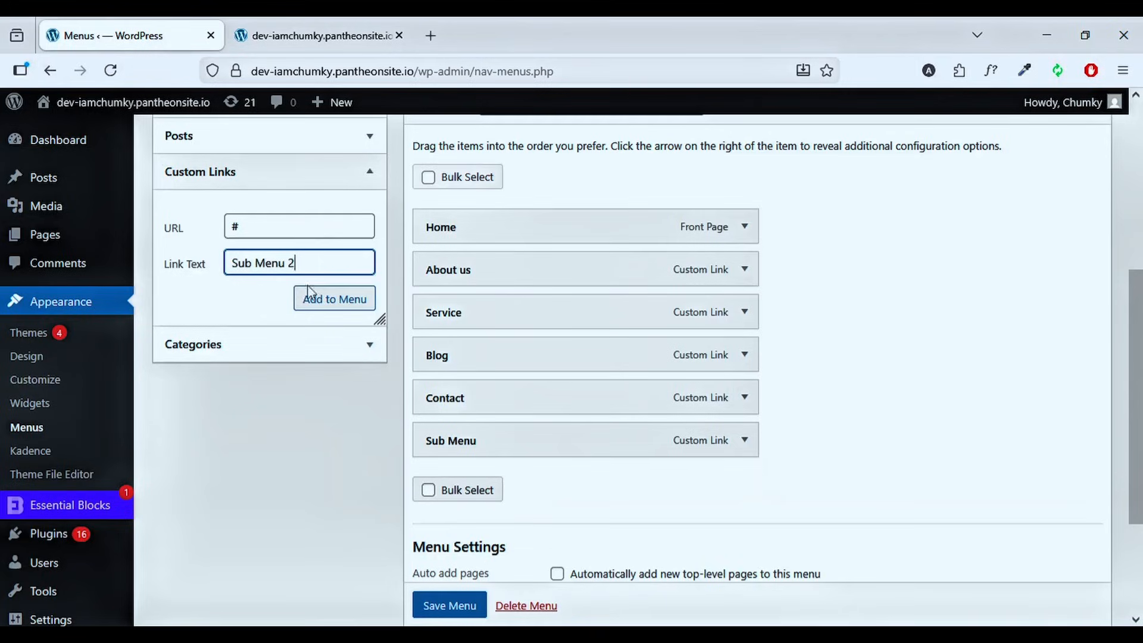
pyautogui.write(' Menu 2')
pyautogui.click(326, 299)
# - Add a custom link named "Sub Menu 3" with URL # to Main Menu
pyautogui.click(279, 267)
pyautogui.tripleClick(264, 232)
pyautogui.write('#')
pyautogui.click(244, 264)
pyautogui.write('Sub Menu 3')
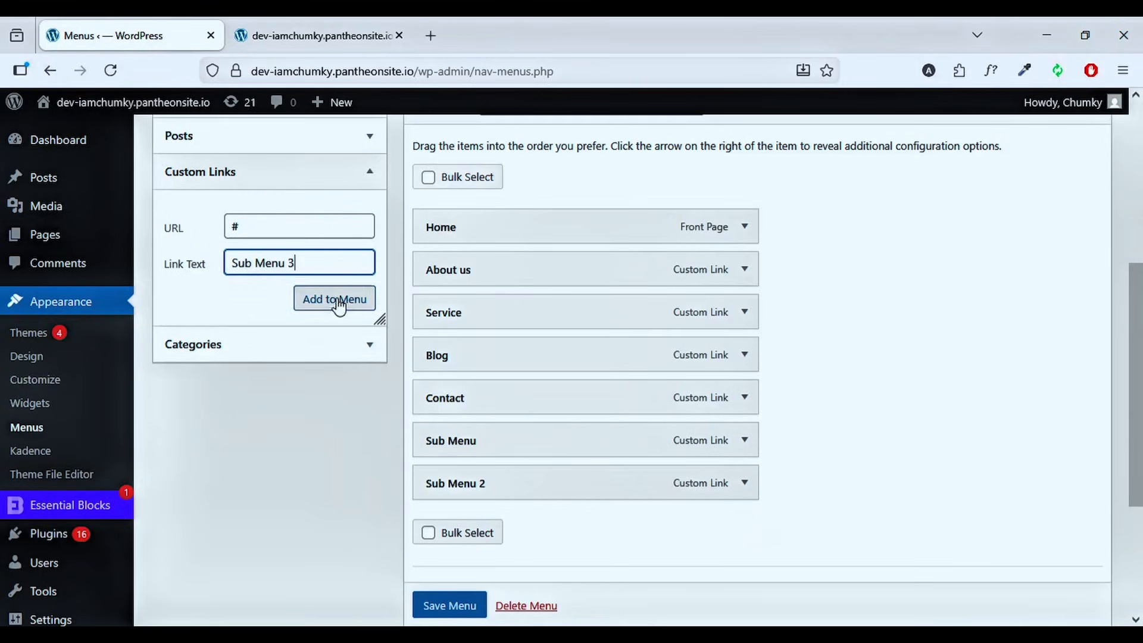
pyautogui.click(337, 301)
# - Add a custom link named "Sub Menu 4" with URL # to Main Menu
pyautogui.tripleClick(288, 235)
pyautogui.write('#')
pyautogui.click(285, 254)
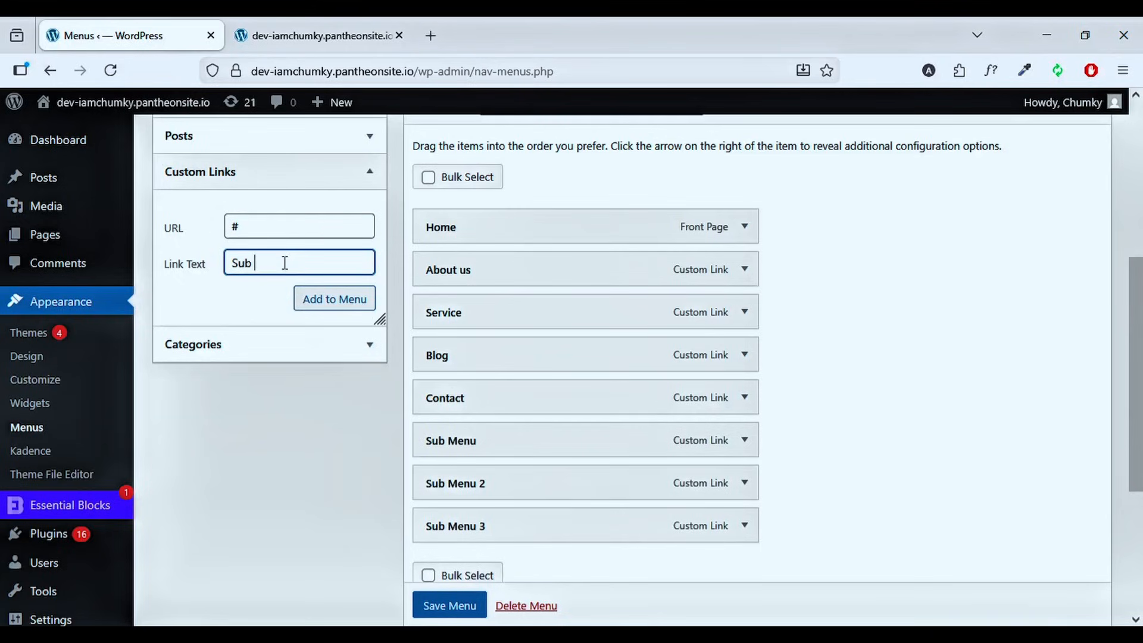
pyautogui.write('Sub Menu 4')
pyautogui.click(333, 299)
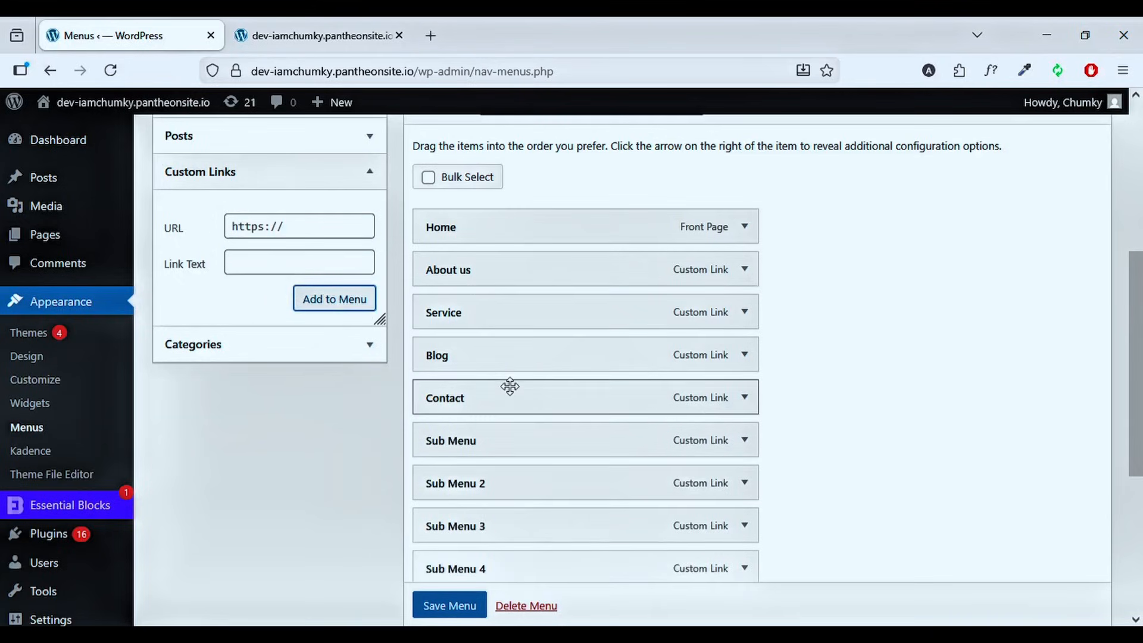
# - Nest Sub Menu, Sub Menu 2, Sub Menu 3 and Sub Menu 4 in that order as sub items of Service
pyautogui.moveTo(502, 430); pyautogui.dragTo(536, 345)
pyautogui.moveTo(505, 456); pyautogui.dragTo(524, 392)
pyautogui.moveTo(502, 508); pyautogui.dragTo(527, 420)
pyautogui.moveTo(506, 562); pyautogui.dragTo(539, 466)
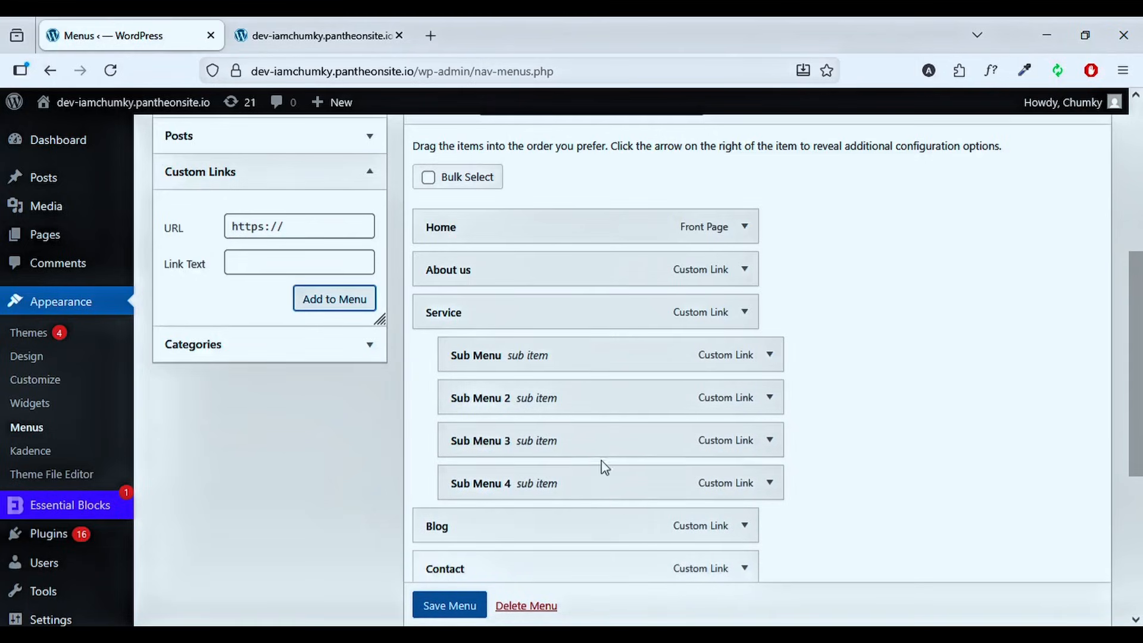
# - Review the nested Sub Menu item's parent and order settings, and save Main Menu
pyautogui.click(773, 356)
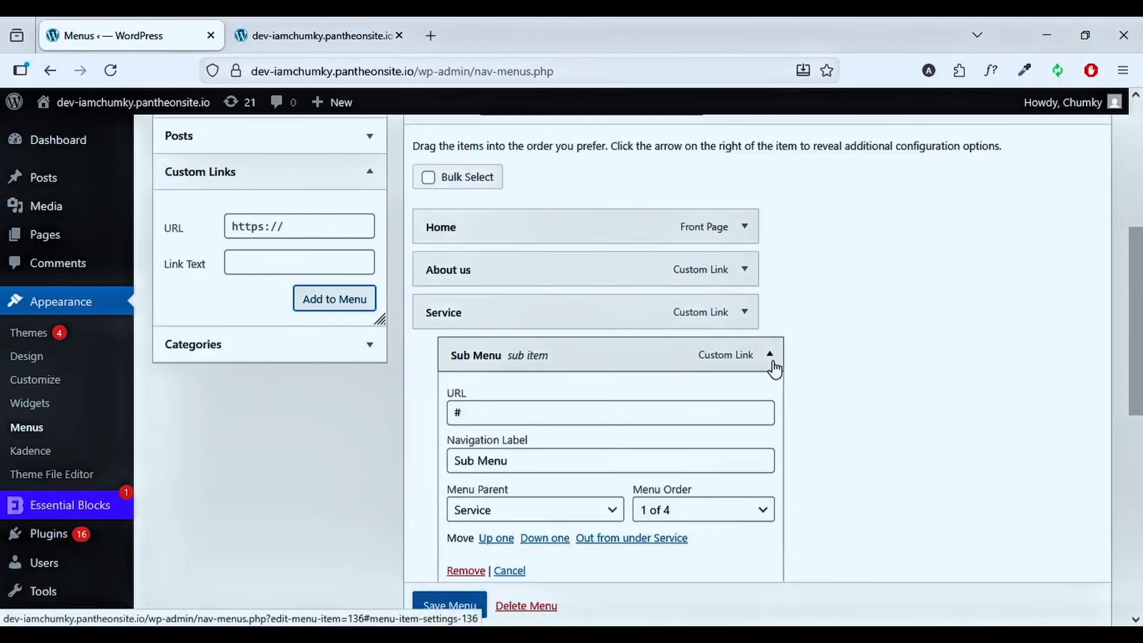
pyautogui.scroll(-2, 642, 441)
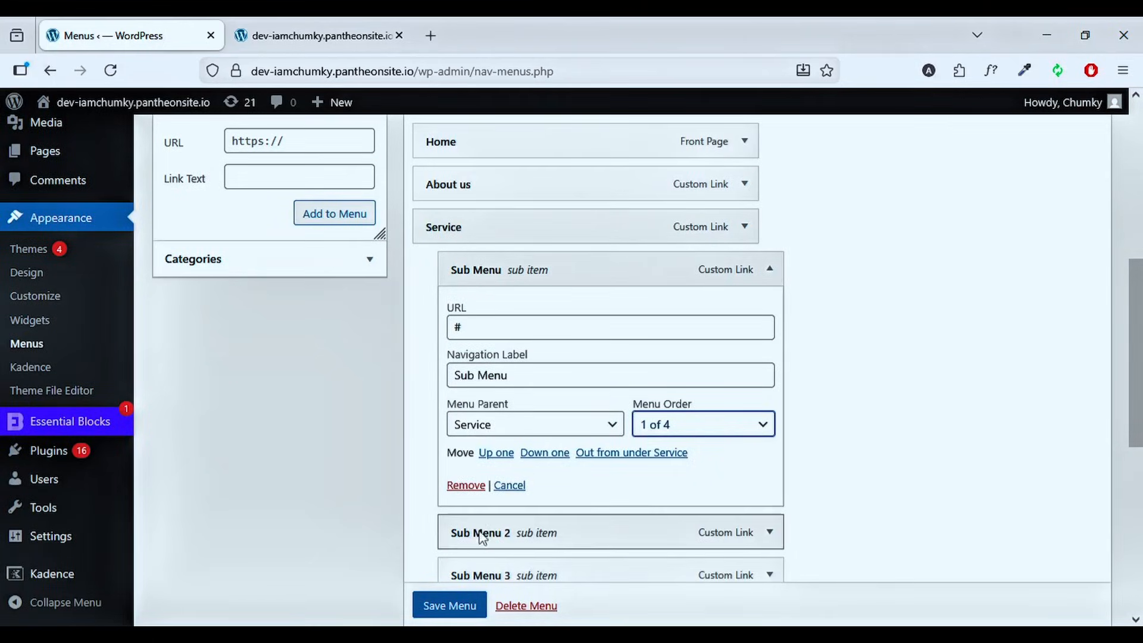
pyautogui.scroll(-1, 447, 601)
pyautogui.click(447, 605)
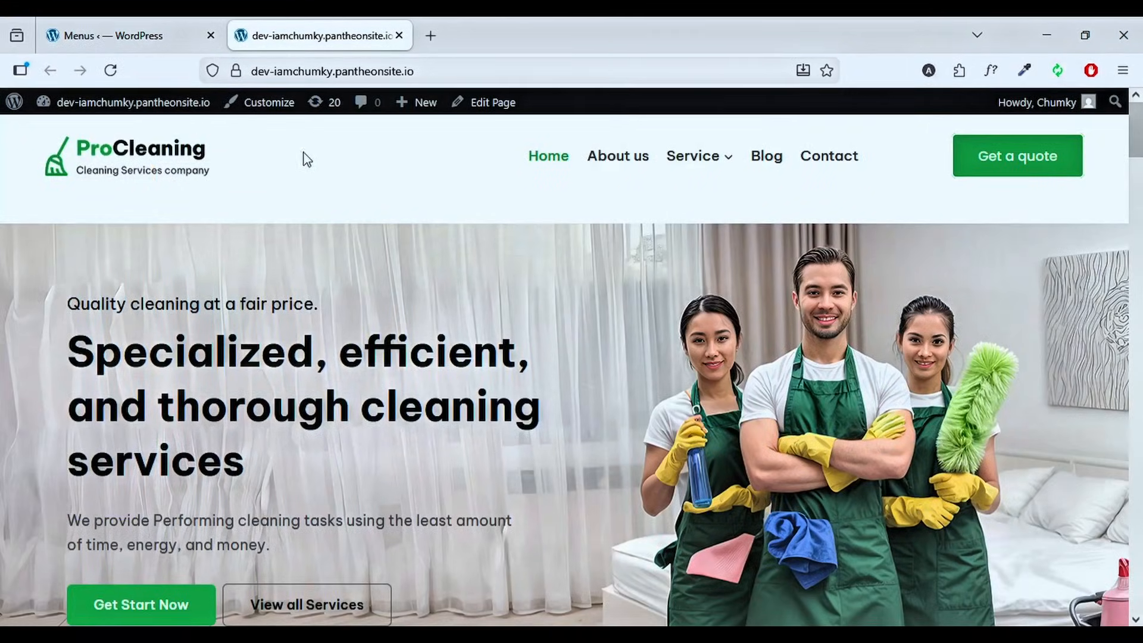
# - Preview the Service dropdown on the live site and open the primary navigation's Dropdown Options in the Customizer
pyautogui.moveTo(701, 159)
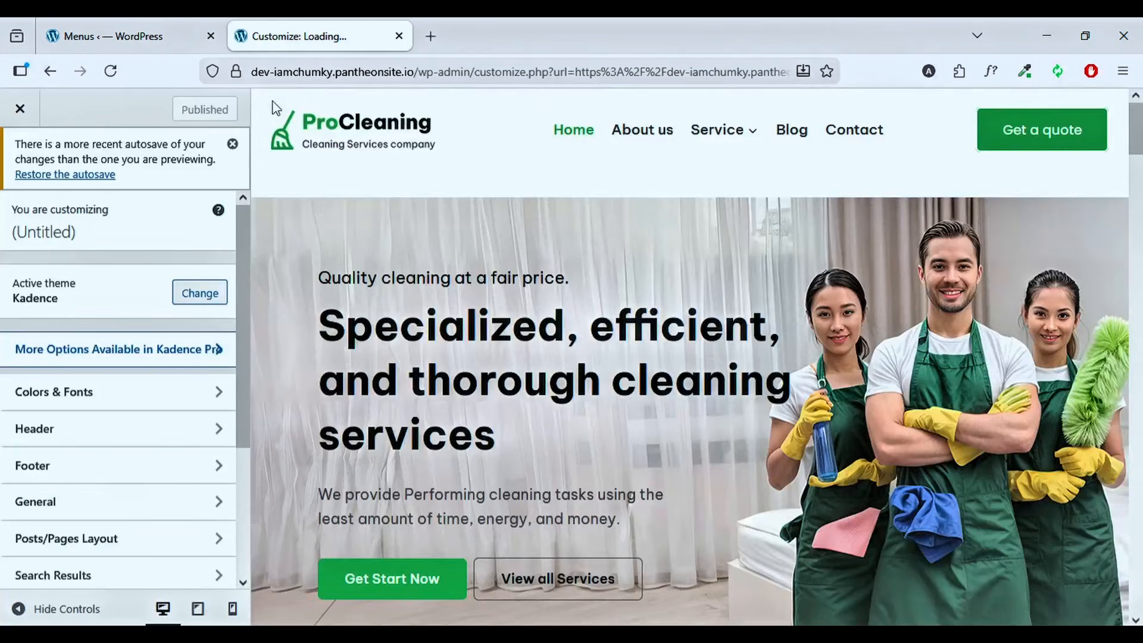
pyautogui.moveTo(273, 109)
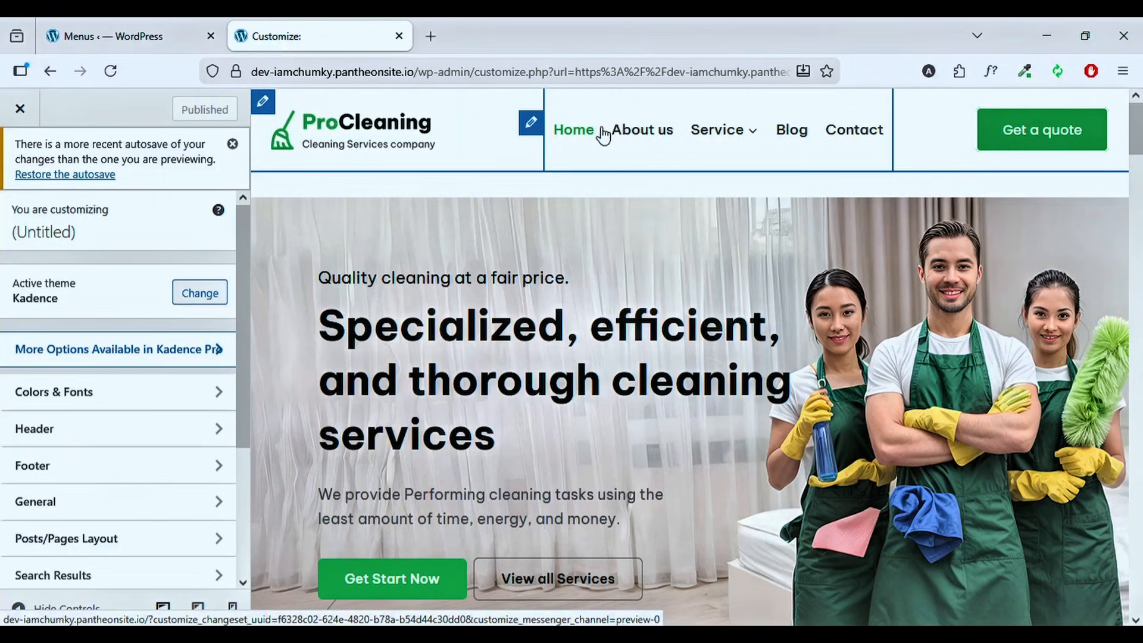
pyautogui.click(531, 123)
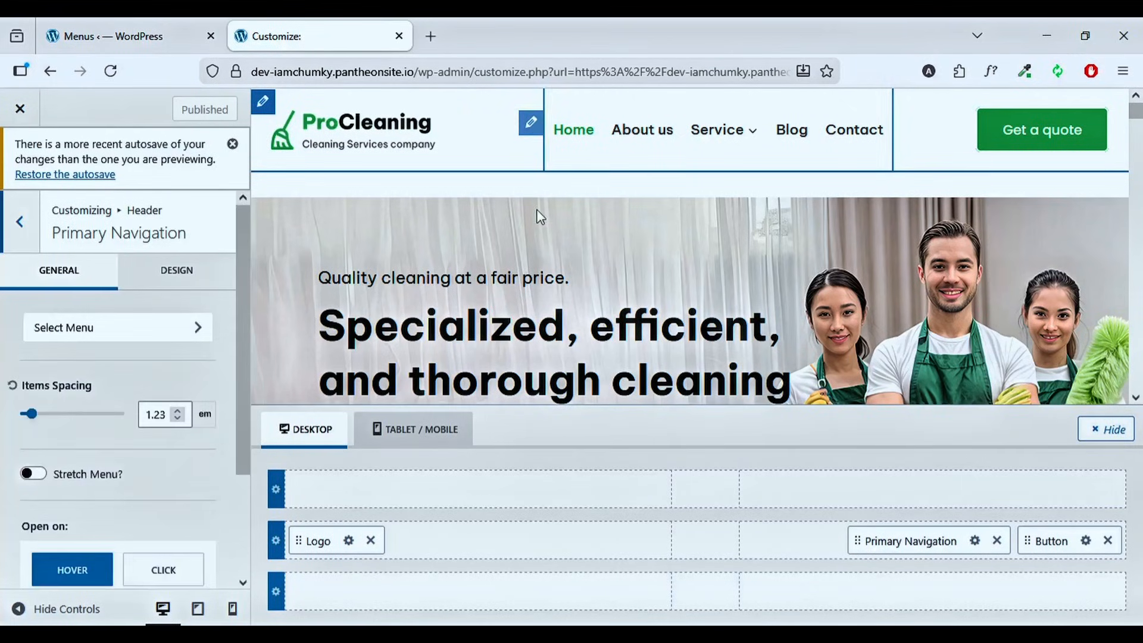
pyautogui.scroll(-2, 171, 447)
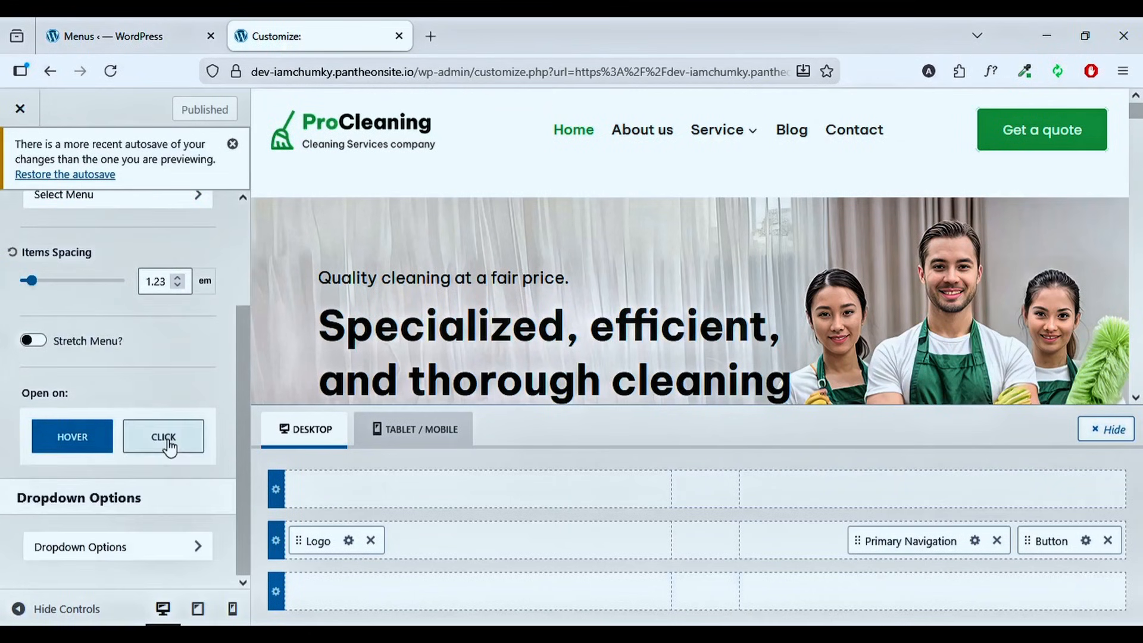
pyautogui.click(145, 548)
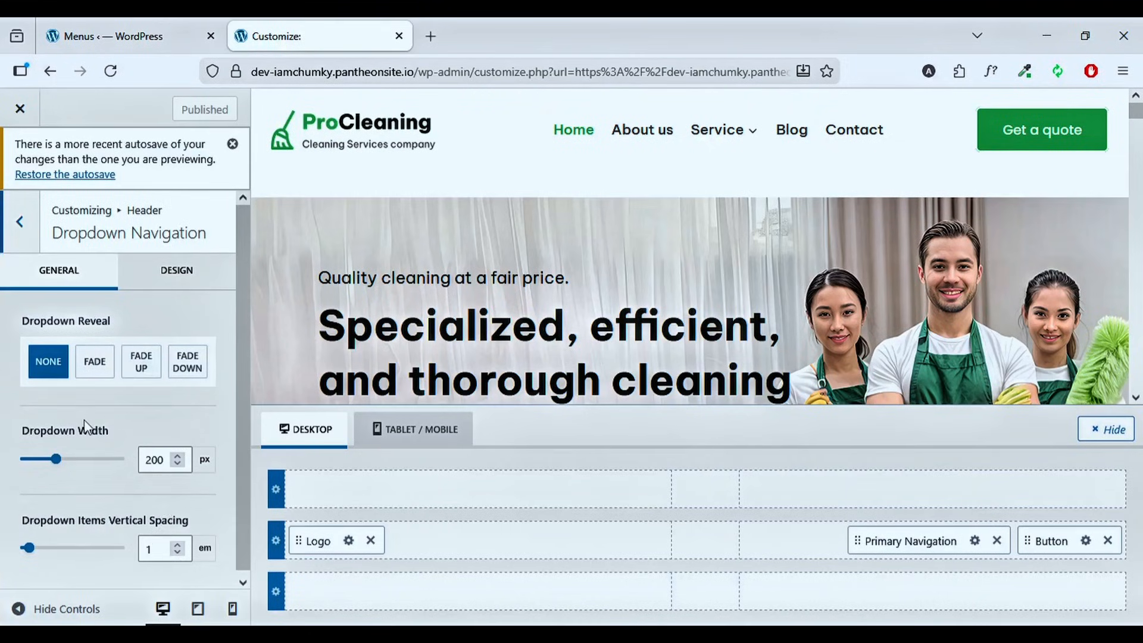
# - Set the Dropdown Reveal effect to Fade Up and test it on the Service menu in the preview
pyautogui.moveTo(722, 129)
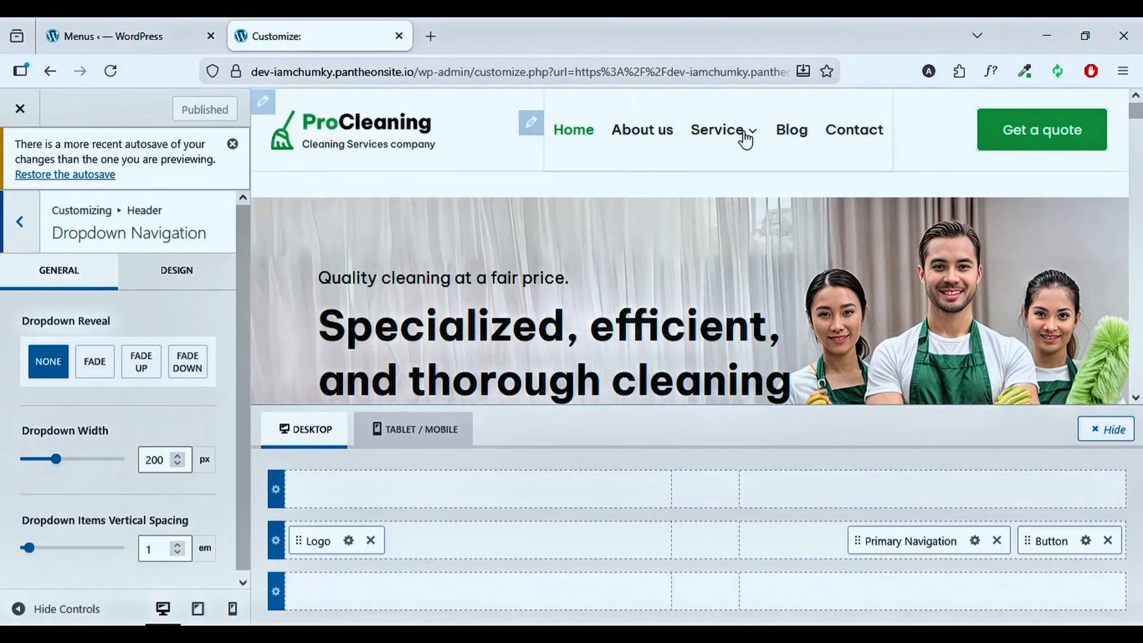
pyautogui.click(142, 361)
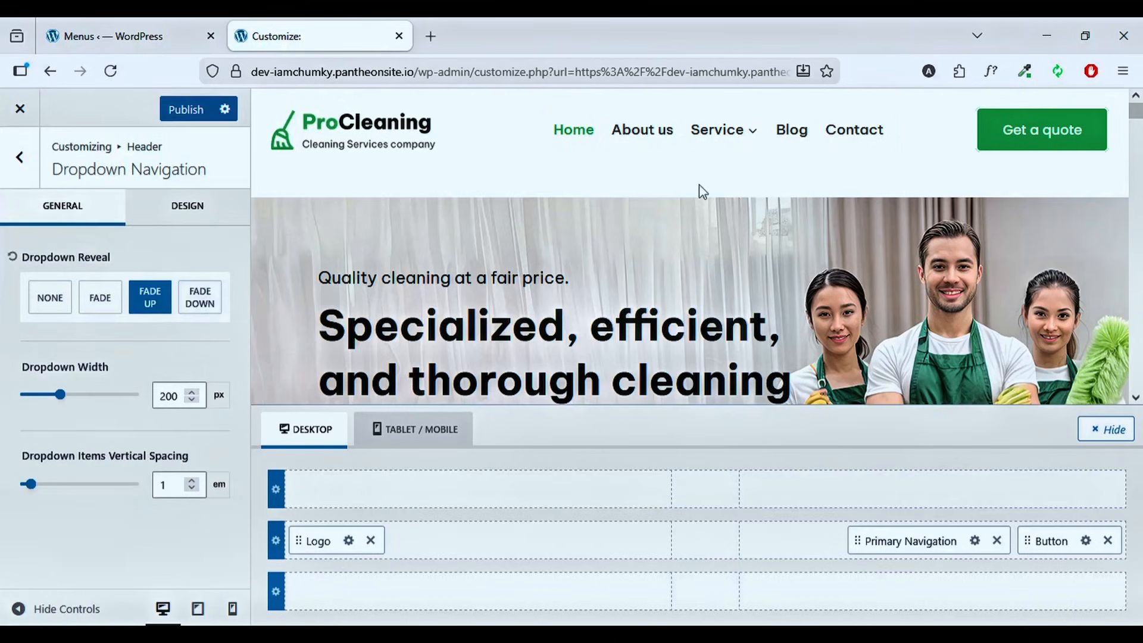
pyautogui.moveTo(742, 145)
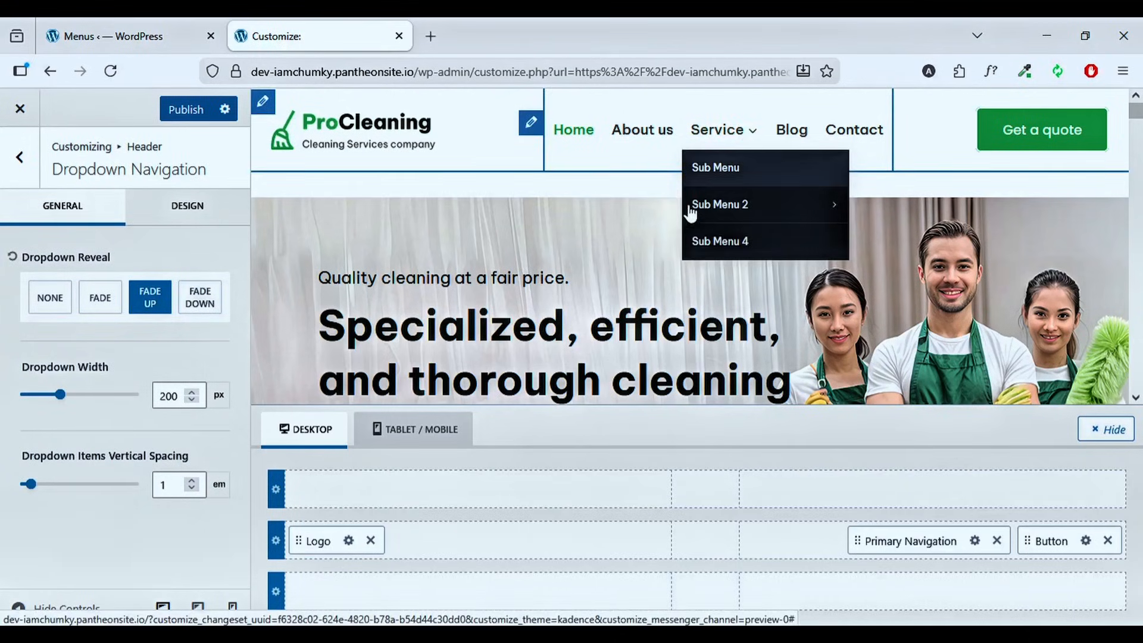
# - Set the Dropdown Reveal to Fade Down and the Dropdown Width to 423 px, checking the Service menu in the preview
pyautogui.click(206, 312)
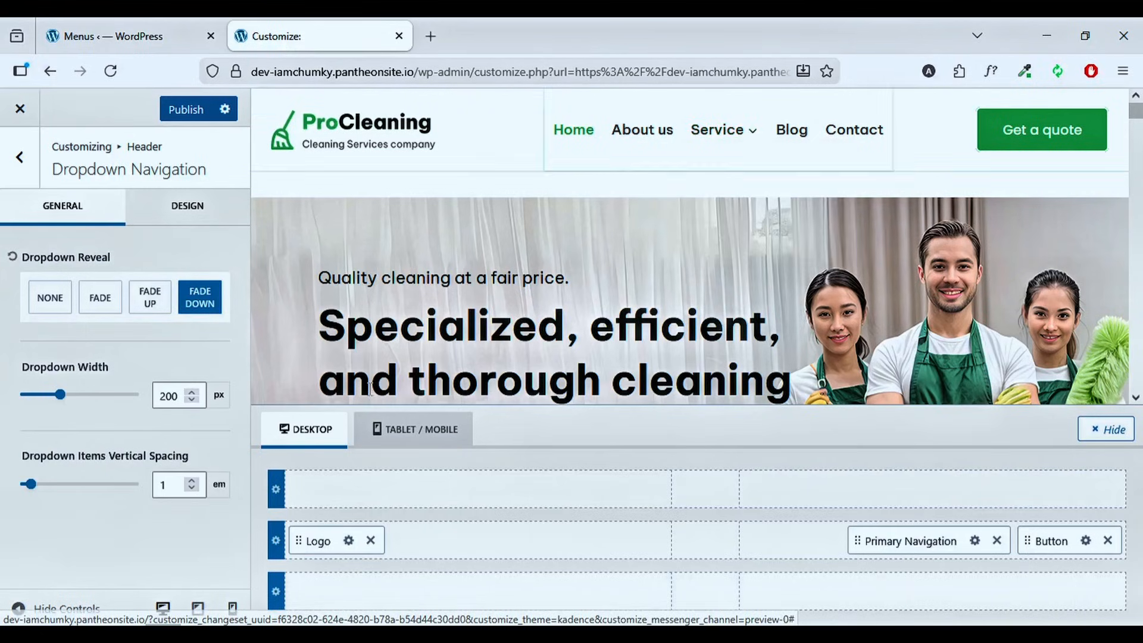
pyautogui.click(134, 396)
pyautogui.moveTo(731, 129)
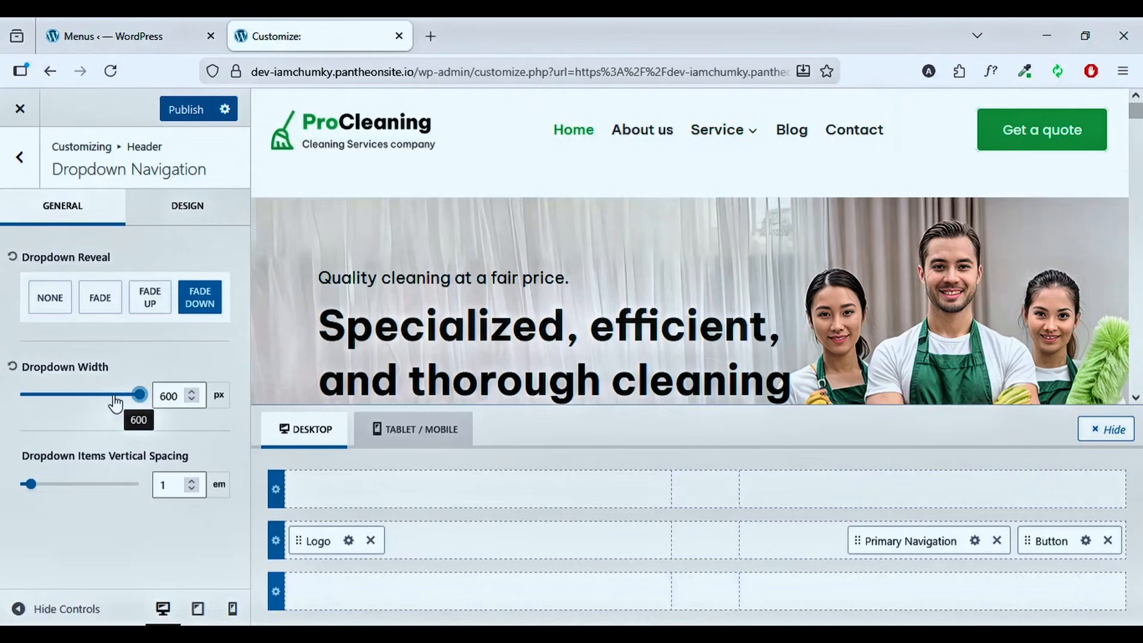
pyautogui.click(118, 397)
pyautogui.moveTo(733, 145)
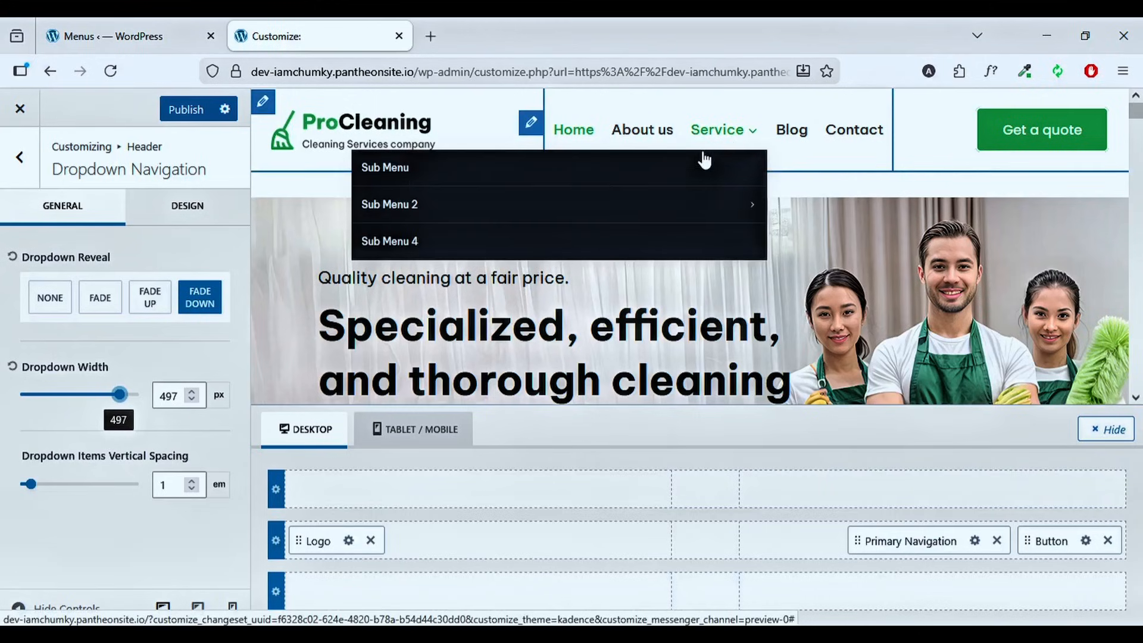
pyautogui.click(106, 396)
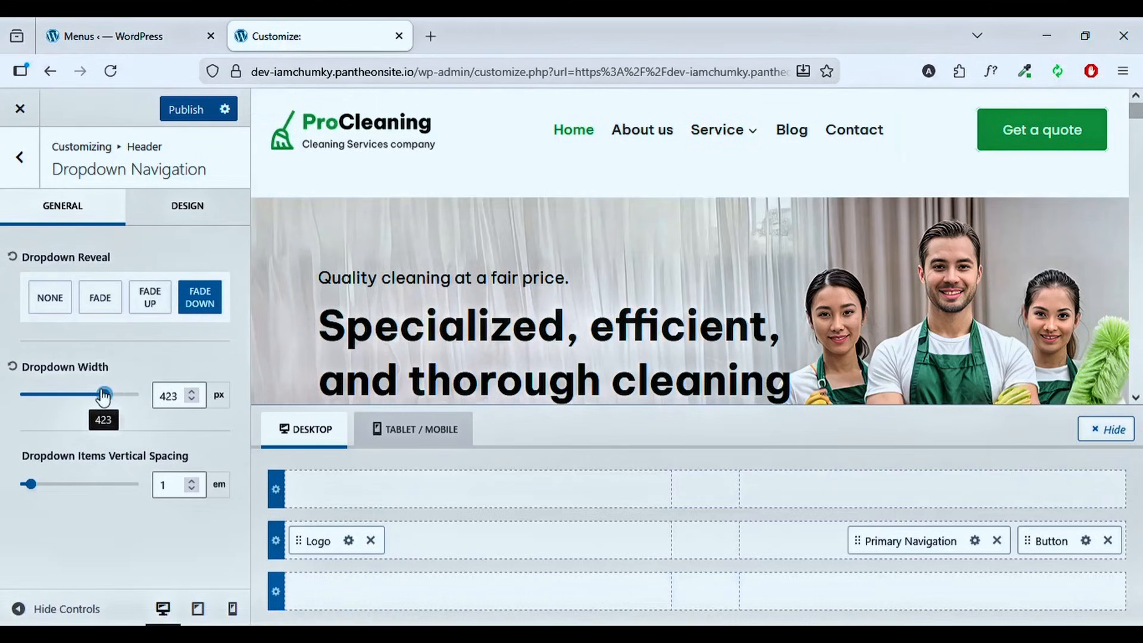
pyautogui.moveTo(707, 133)
# - Increase the Dropdown Items Vertical Spacing to about 1.8 em and check the Service dropdown in the preview
pyautogui.click(194, 481)
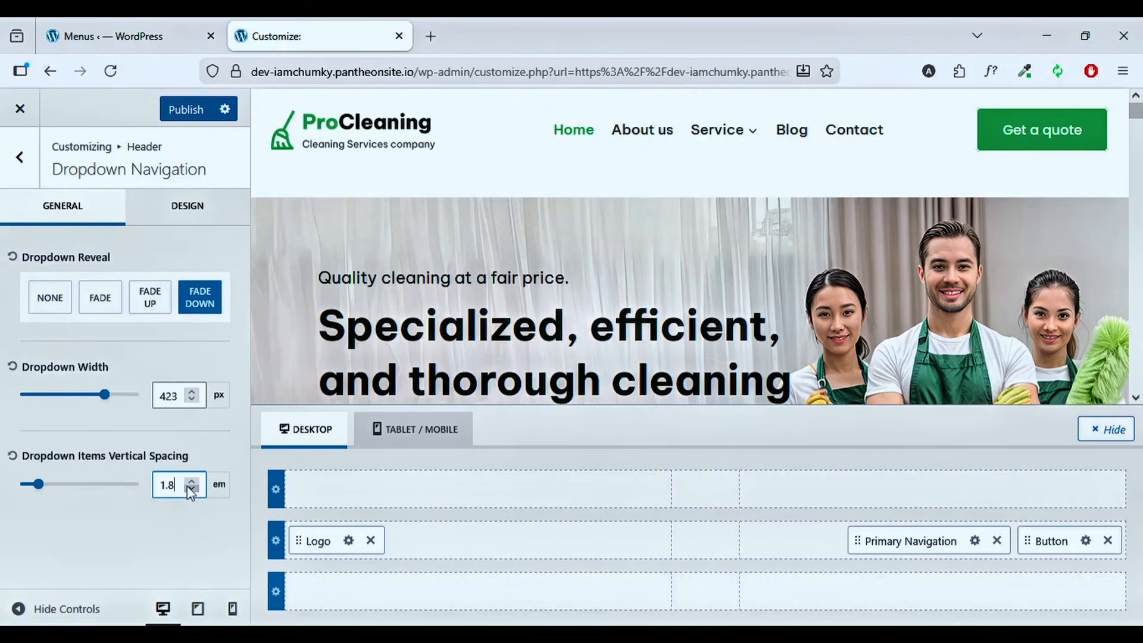
pyautogui.click(191, 489)
pyautogui.moveTo(737, 132)
# - Set the dropdown's initial text color to the light palette color EDF2F7 in the design settings
pyautogui.click(178, 215)
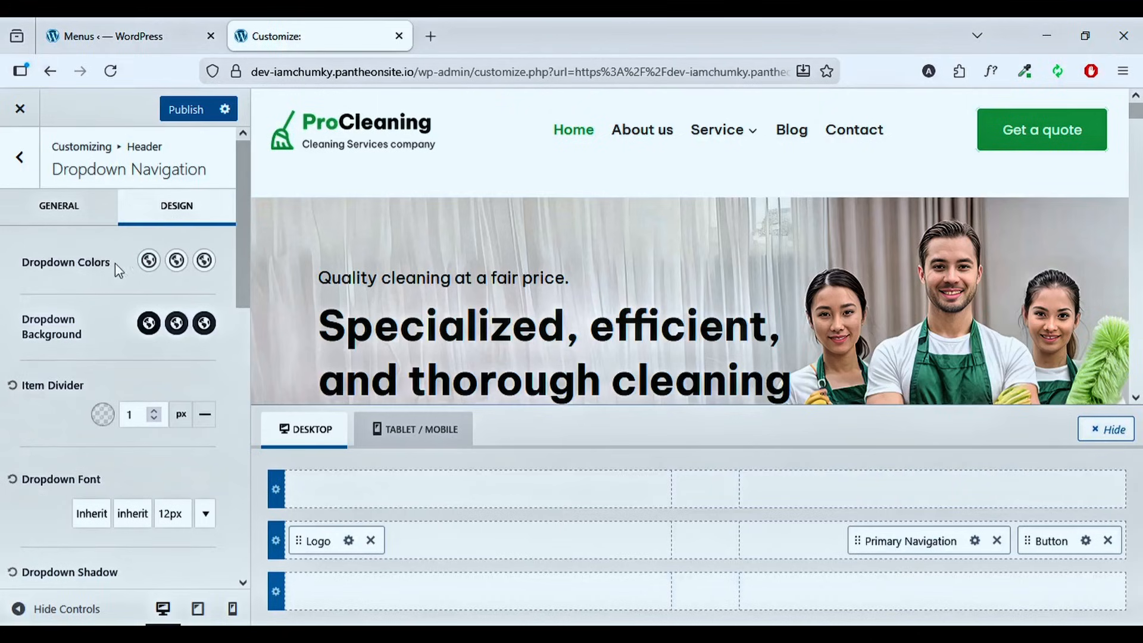
pyautogui.click(150, 262)
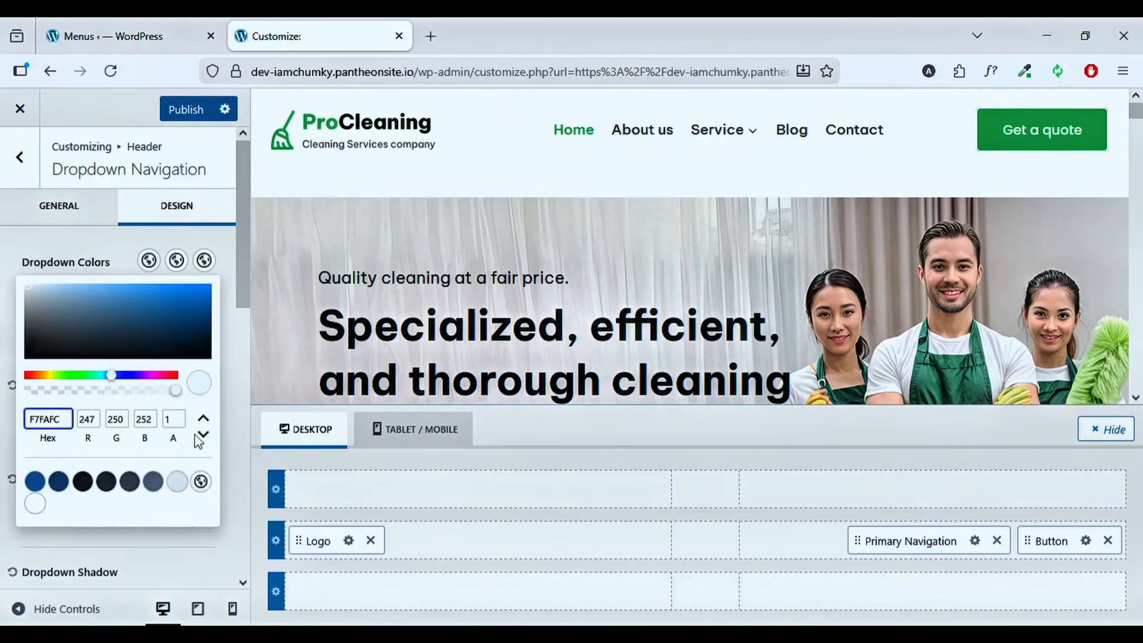
pyautogui.click(177, 480)
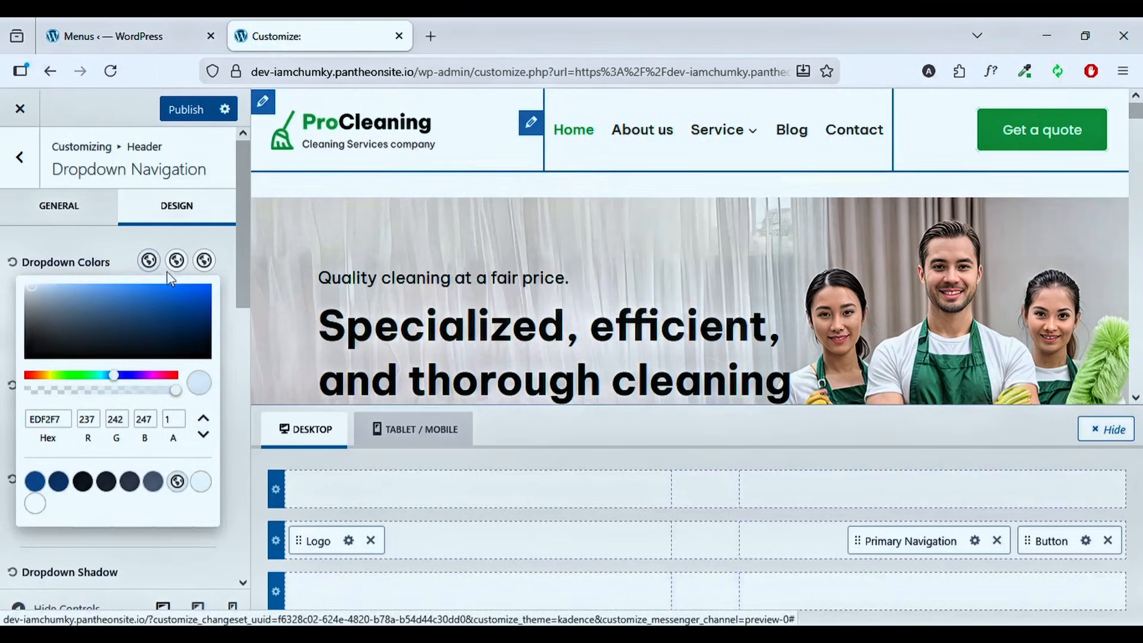
# - Try green #36B864 as the dropdown's hover text color
pyautogui.click(176, 262)
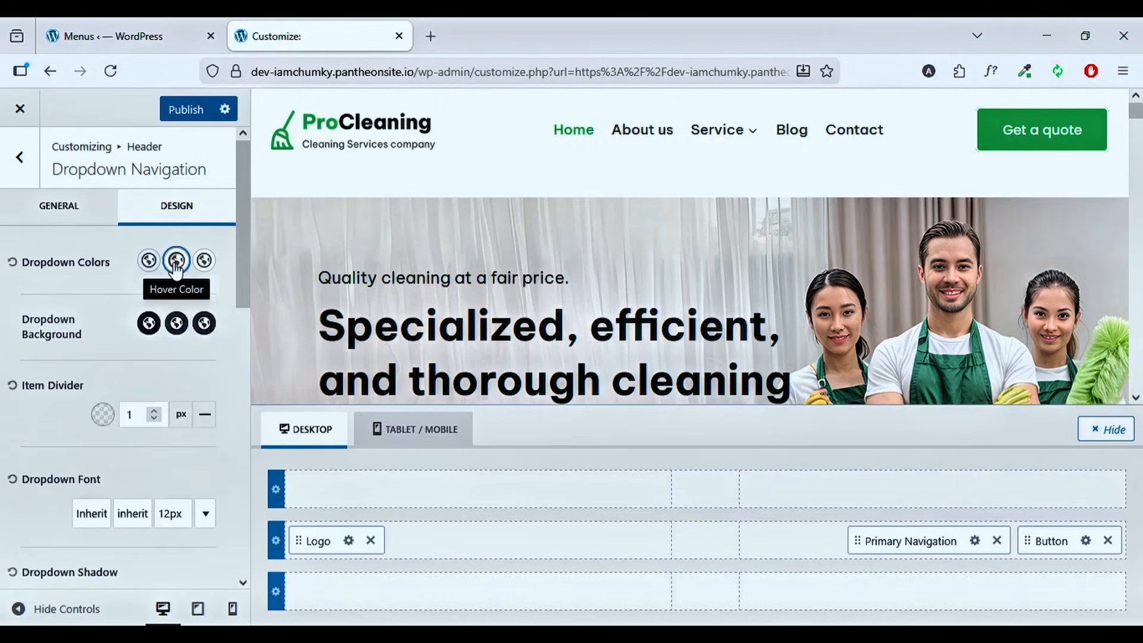
pyautogui.click(175, 262)
pyautogui.moveTo(63, 418); pyautogui.dragTo(15, 413)
pyautogui.write('#368864')
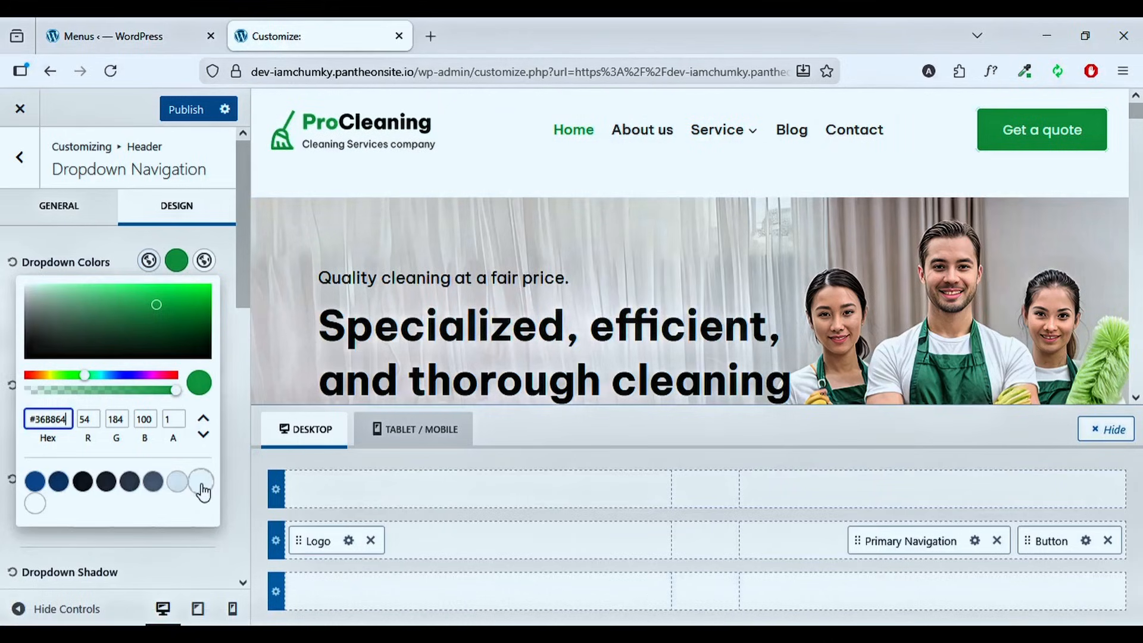
# - Change the dropdown's hover text color to the palette's white FFFFFF and preview it on the Service submenu items
pyautogui.click(201, 483)
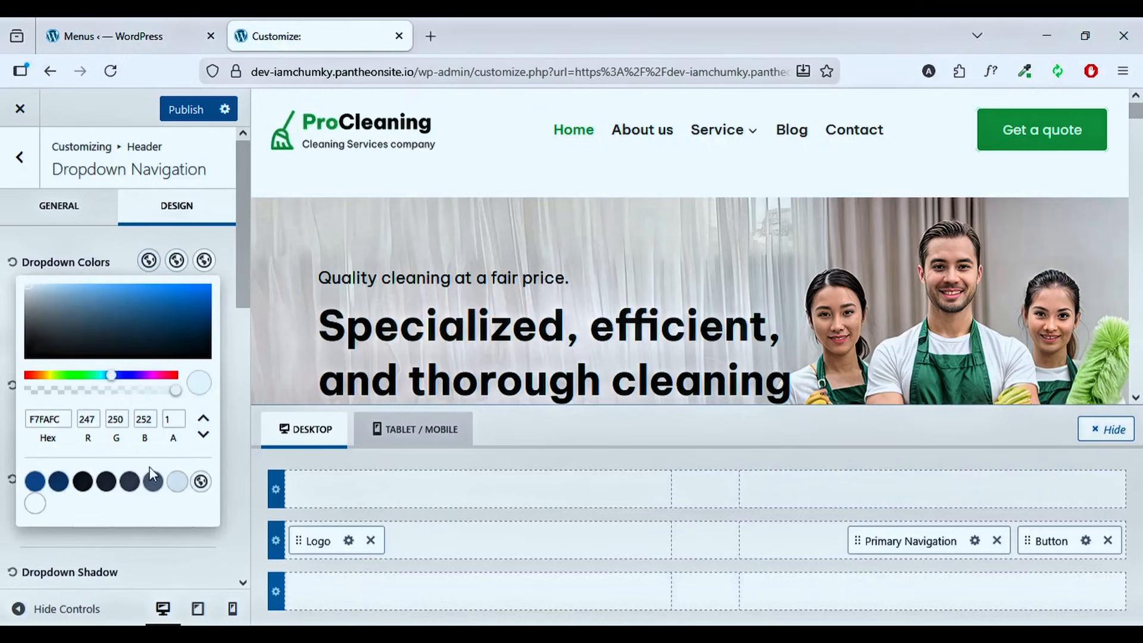
pyautogui.click(34, 503)
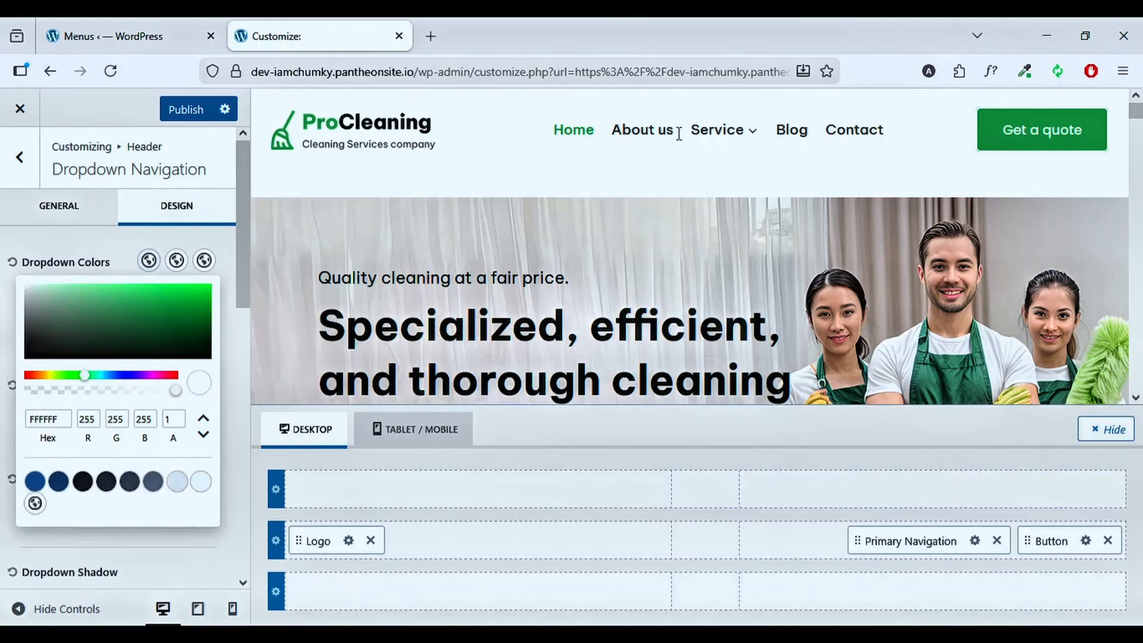
pyautogui.moveTo(726, 132)
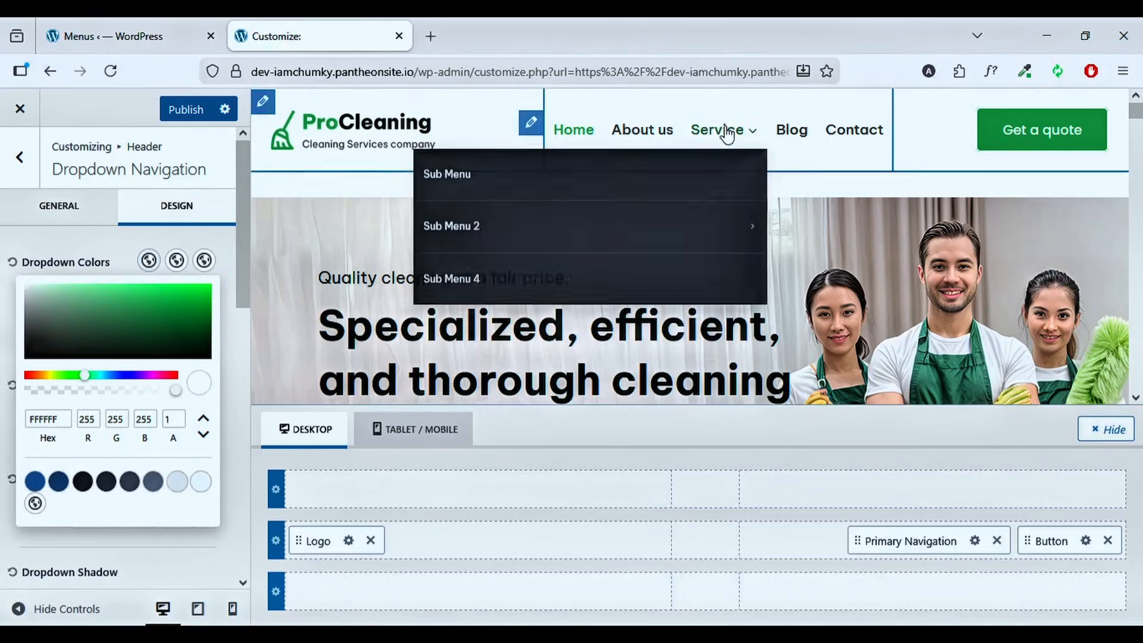
pyautogui.moveTo(426, 226)
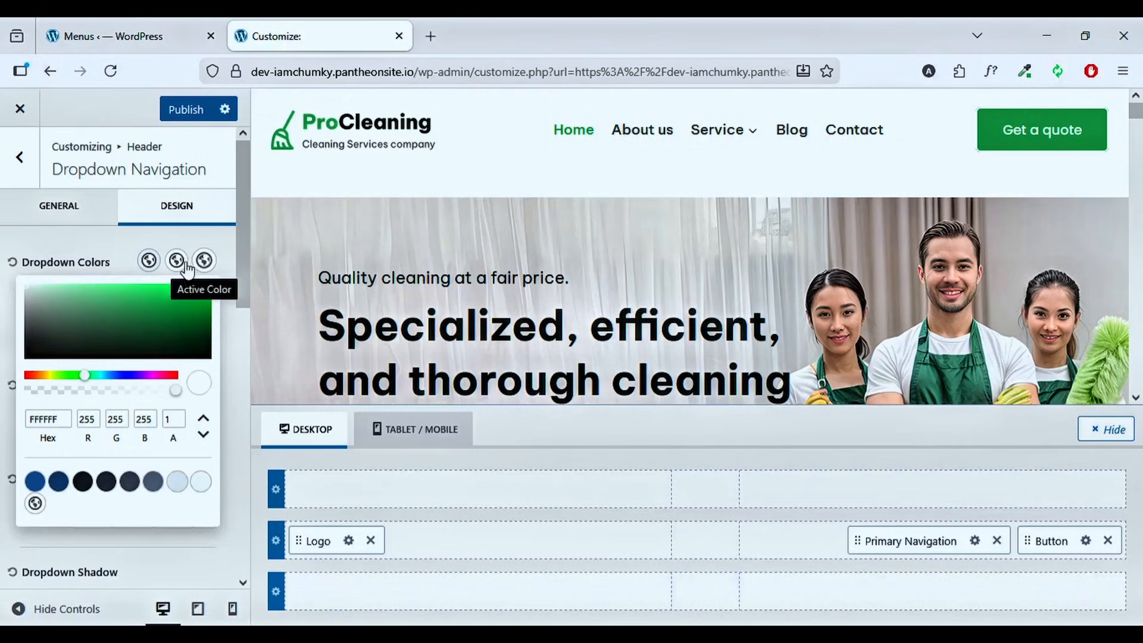
pyautogui.click(119, 259)
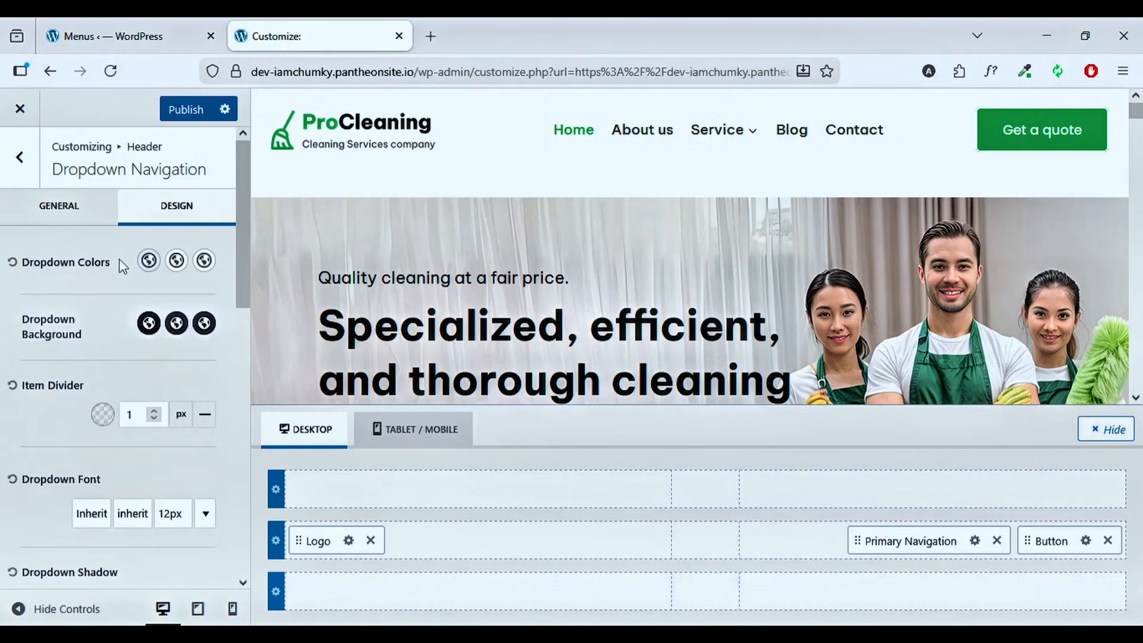
# - Try green #36B864 as the dropdown's initial background color and preview it on the Service menu
pyautogui.click(149, 323)
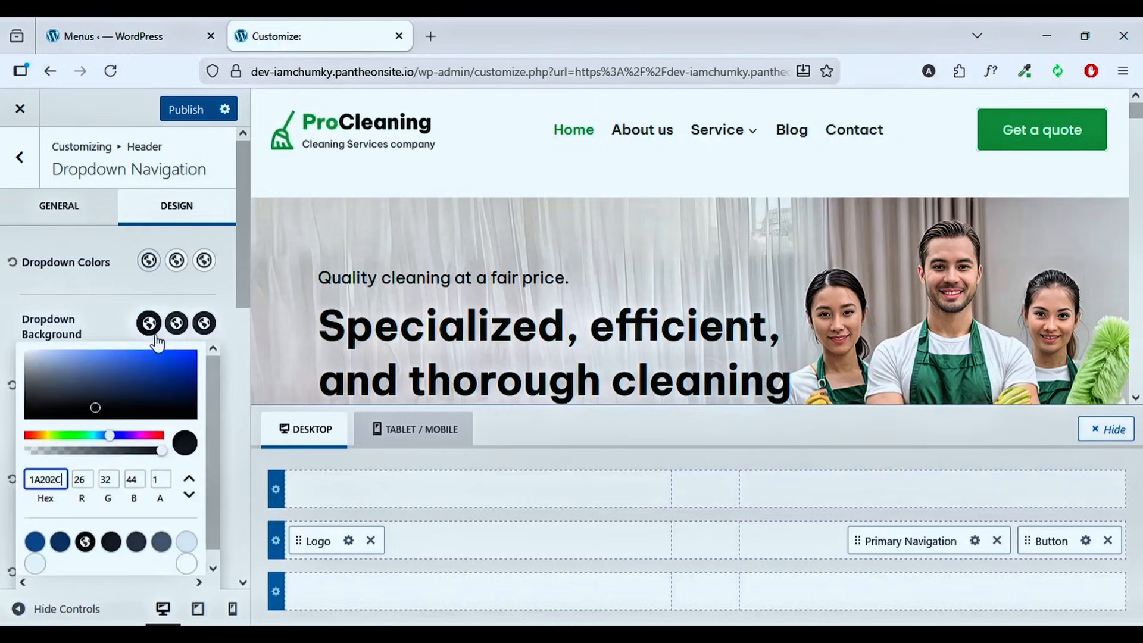
pyautogui.doubleClick(63, 480)
pyautogui.write('36B864')
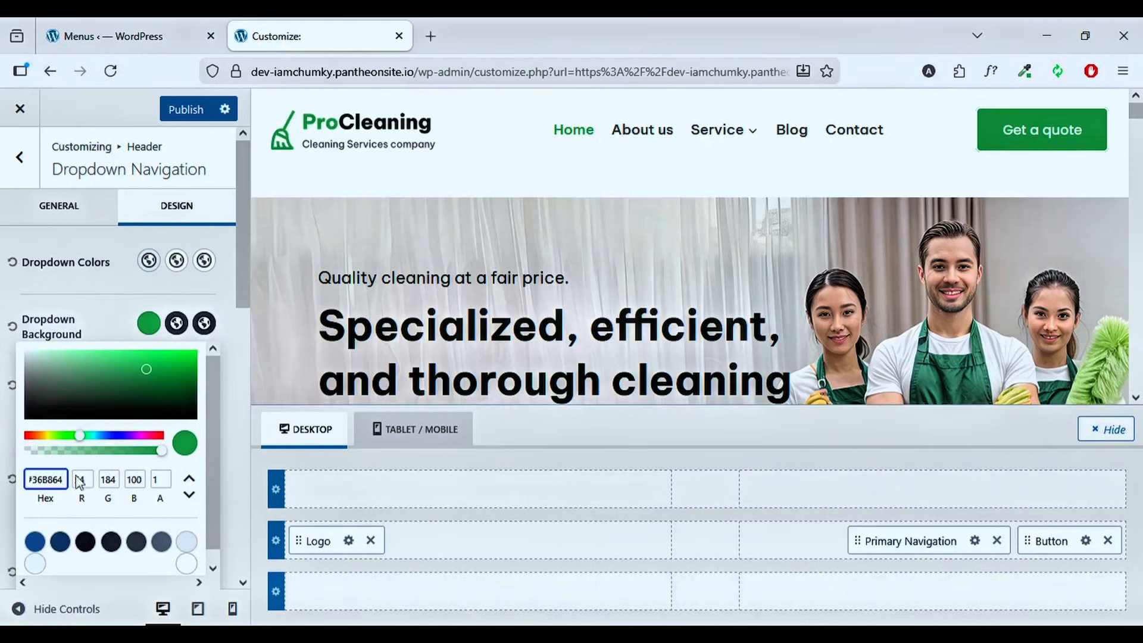
pyautogui.moveTo(732, 136)
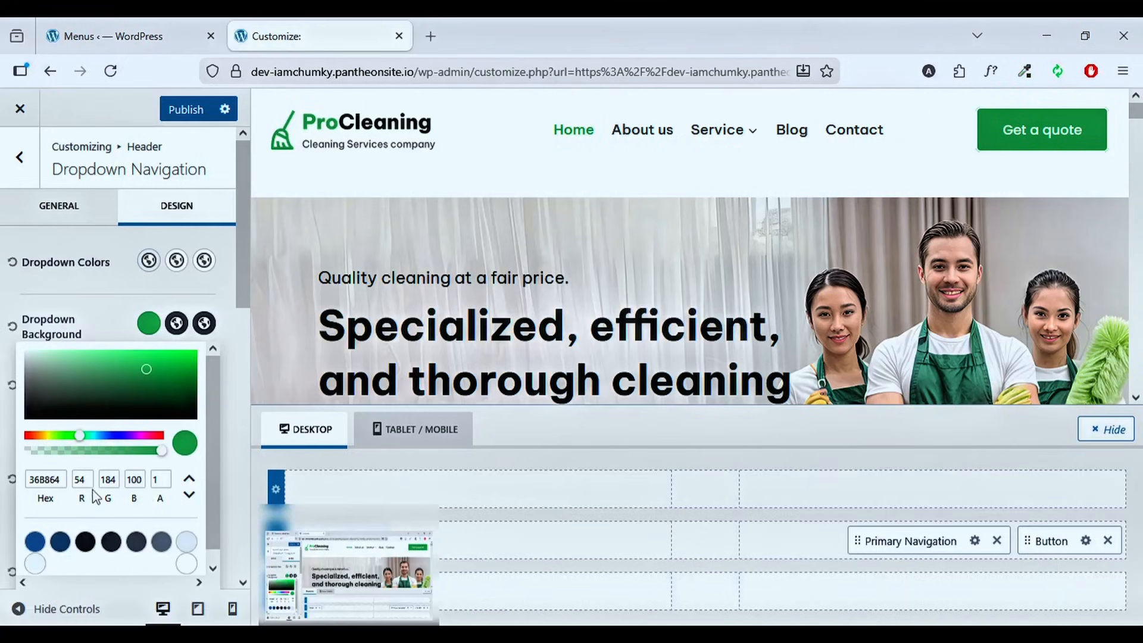
# - Set the dropdown's initial background color to #111D15 and check it on the Service submenu items in the preview
pyautogui.click(62, 478)
pyautogui.doubleClick(61, 477)
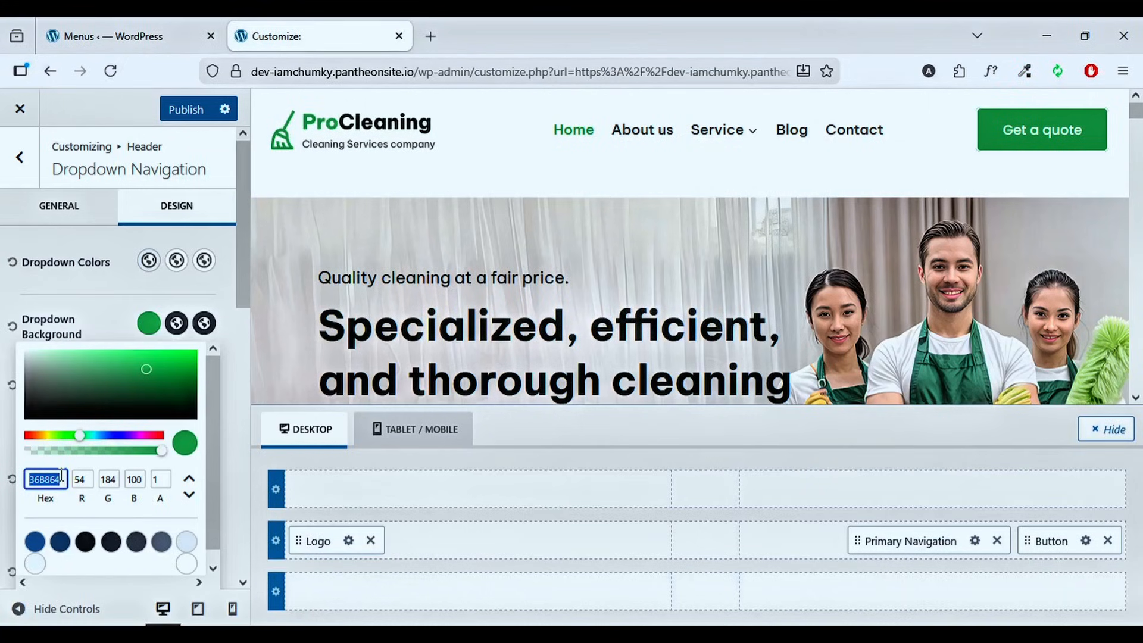
pyautogui.write('#111D15')
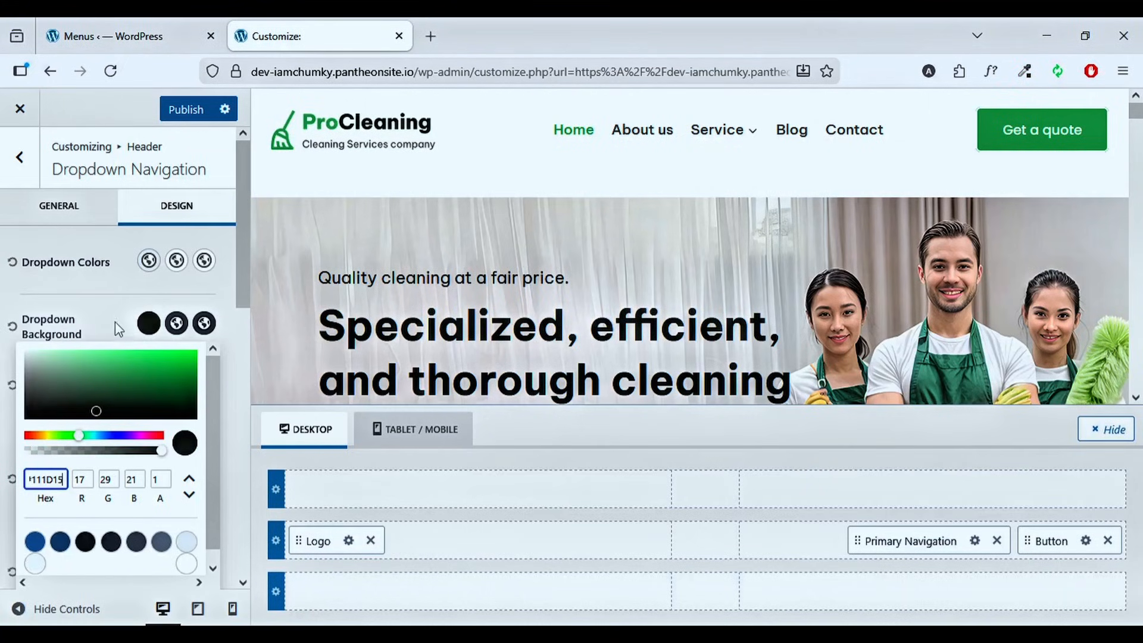
pyautogui.click(121, 305)
pyautogui.moveTo(725, 130)
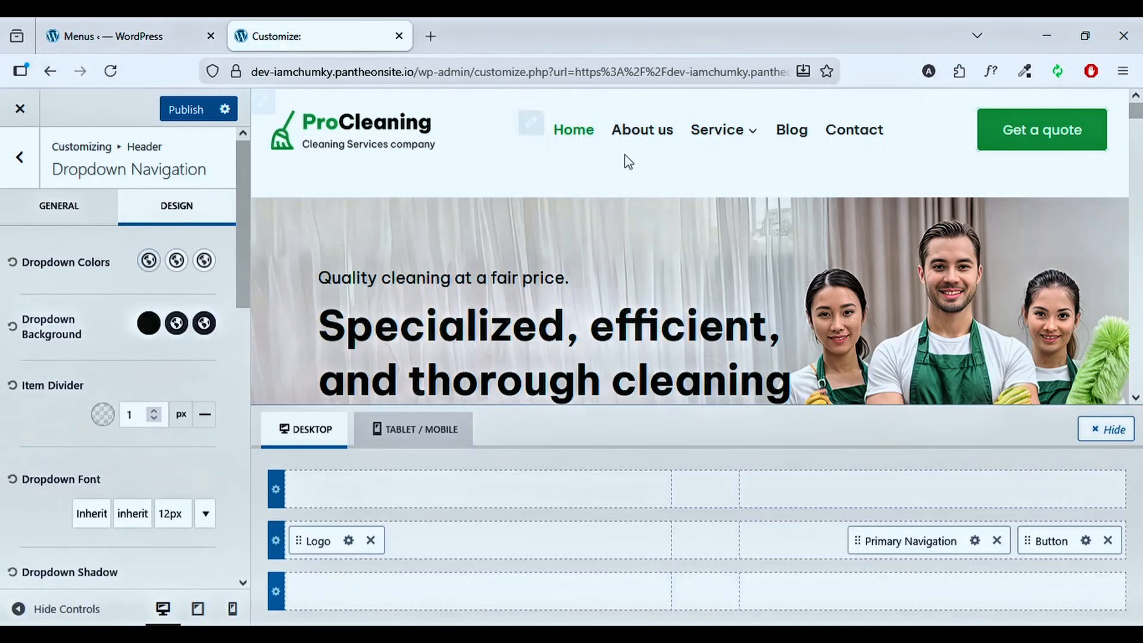
pyautogui.moveTo(703, 152)
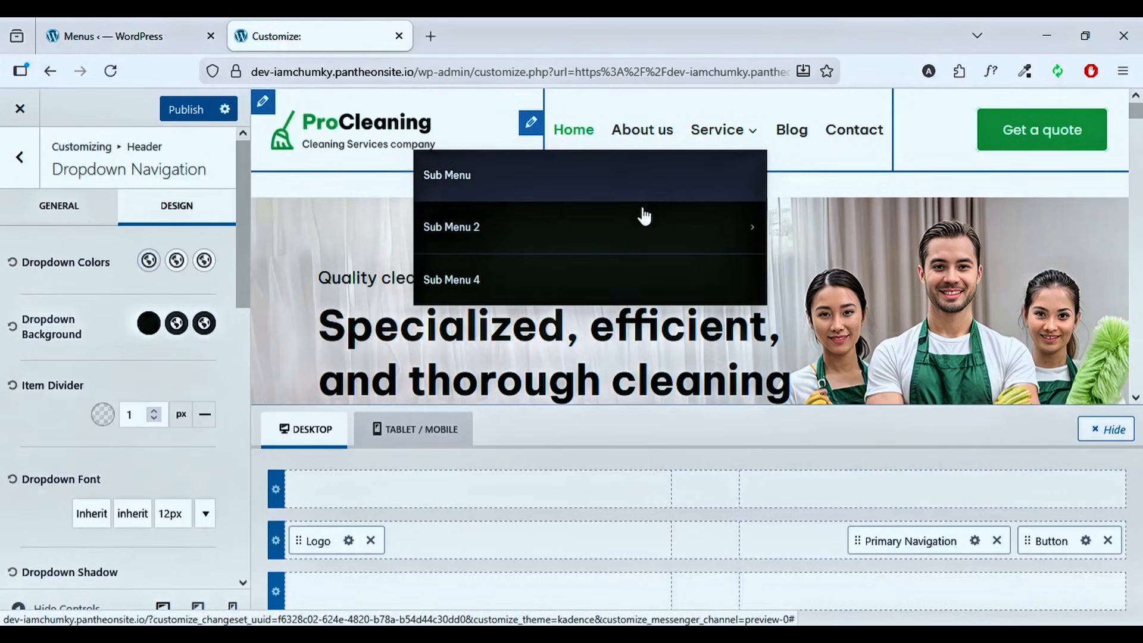
pyautogui.moveTo(625, 226)
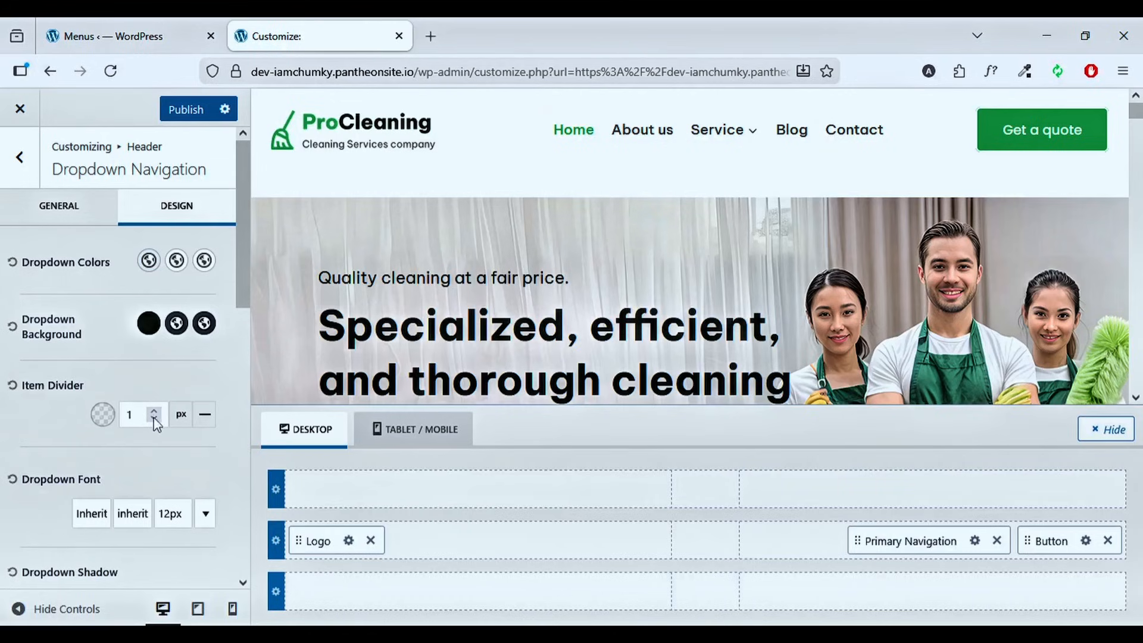
# - Search the Dropdown Font families for "be v" and choose Be Vietnam Pro
pyautogui.scroll(-3, 140, 476)
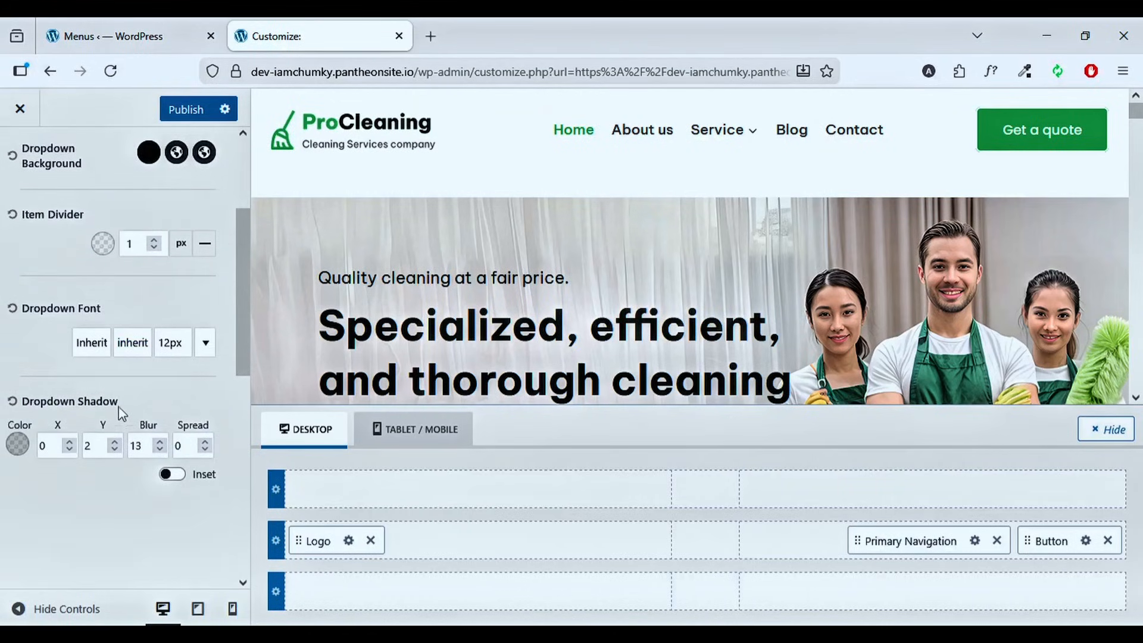
pyautogui.click(96, 357)
pyautogui.click(100, 353)
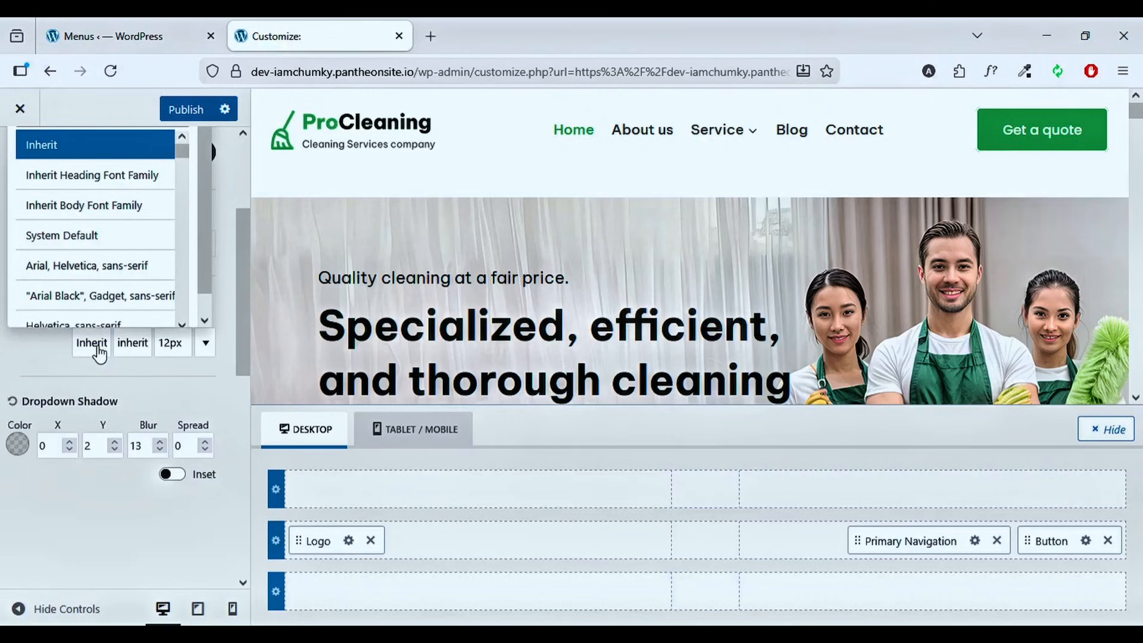
pyautogui.scroll(3, 119, 285)
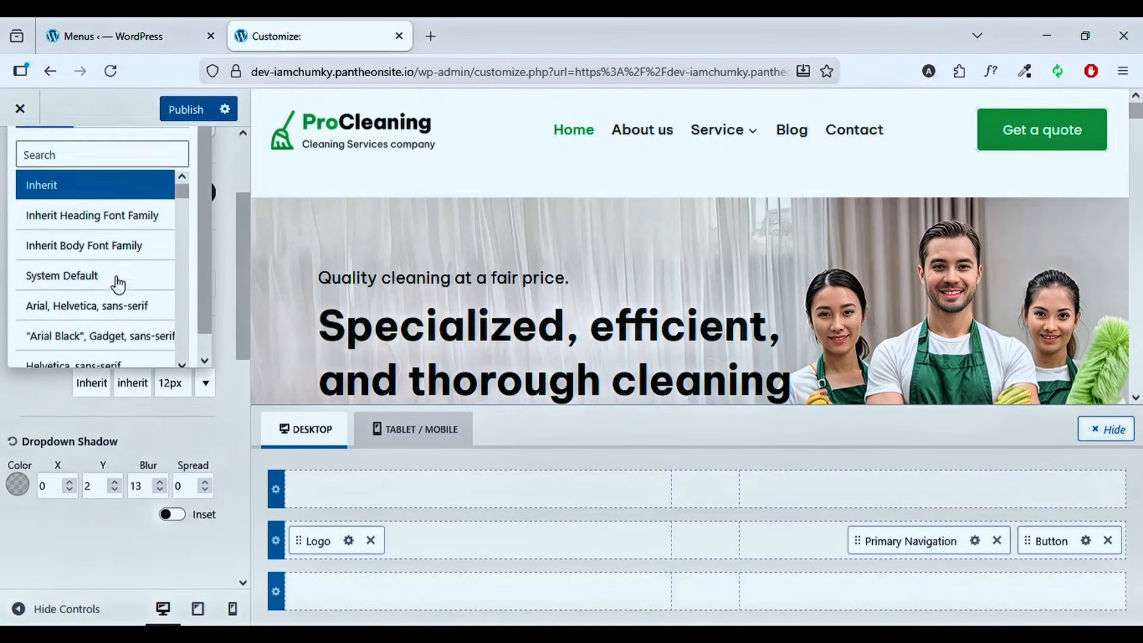
pyautogui.click(81, 290)
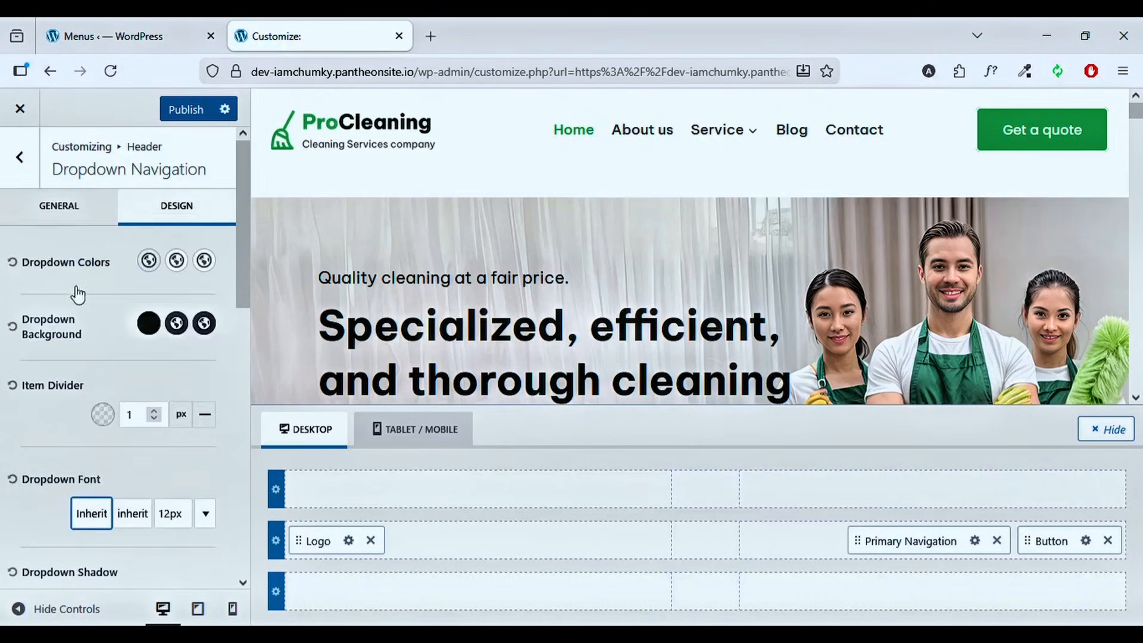
pyautogui.click(59, 271)
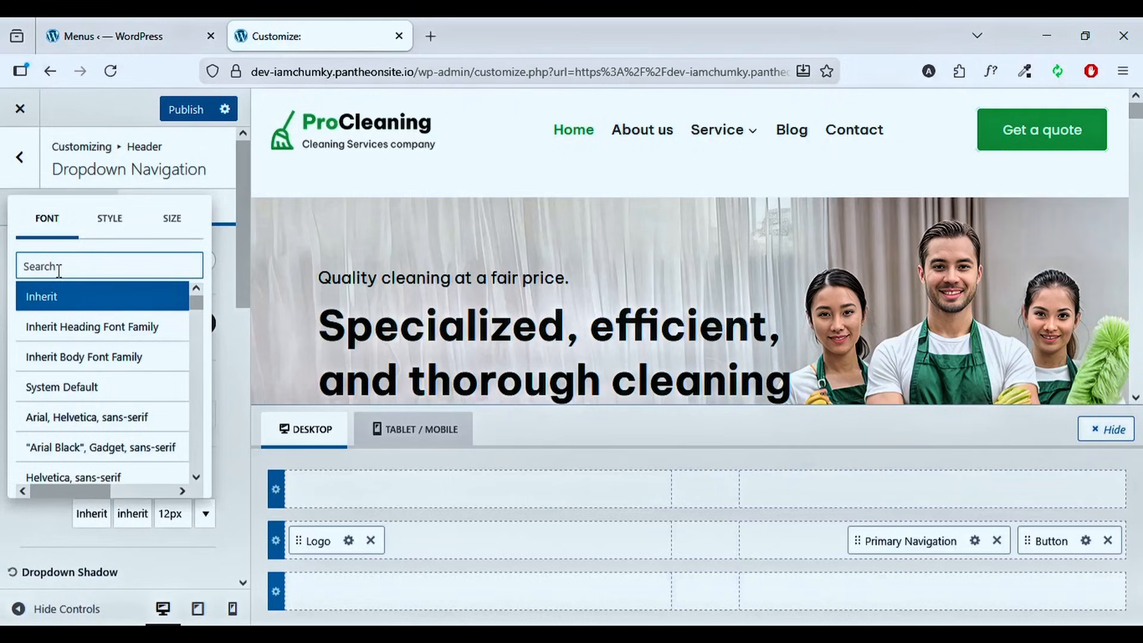
pyautogui.write('be v')
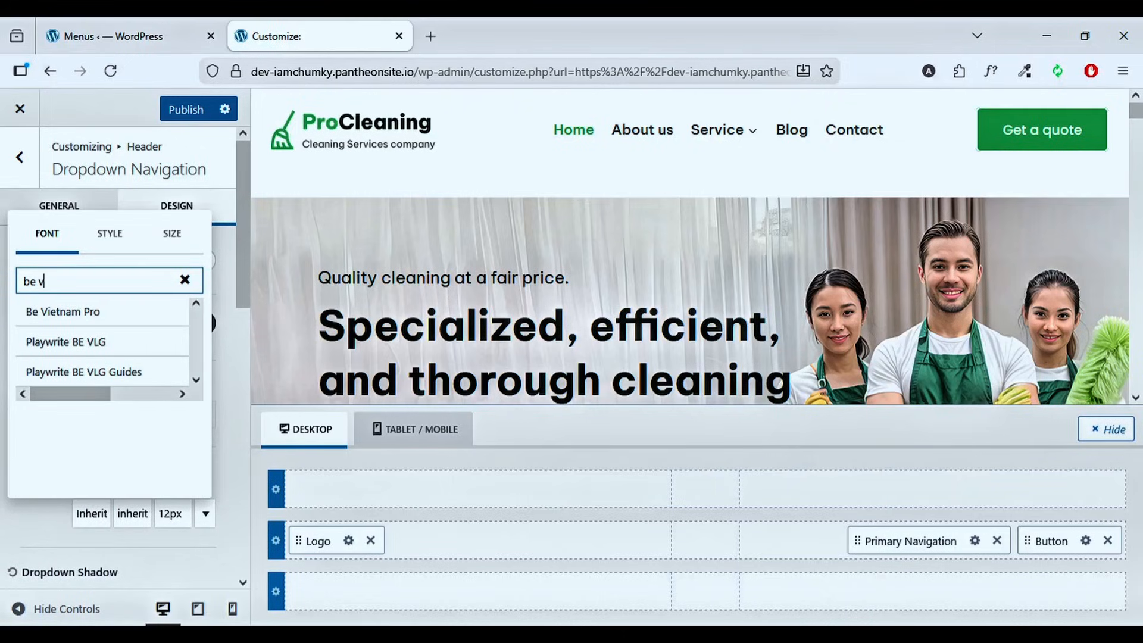
pyautogui.click(63, 311)
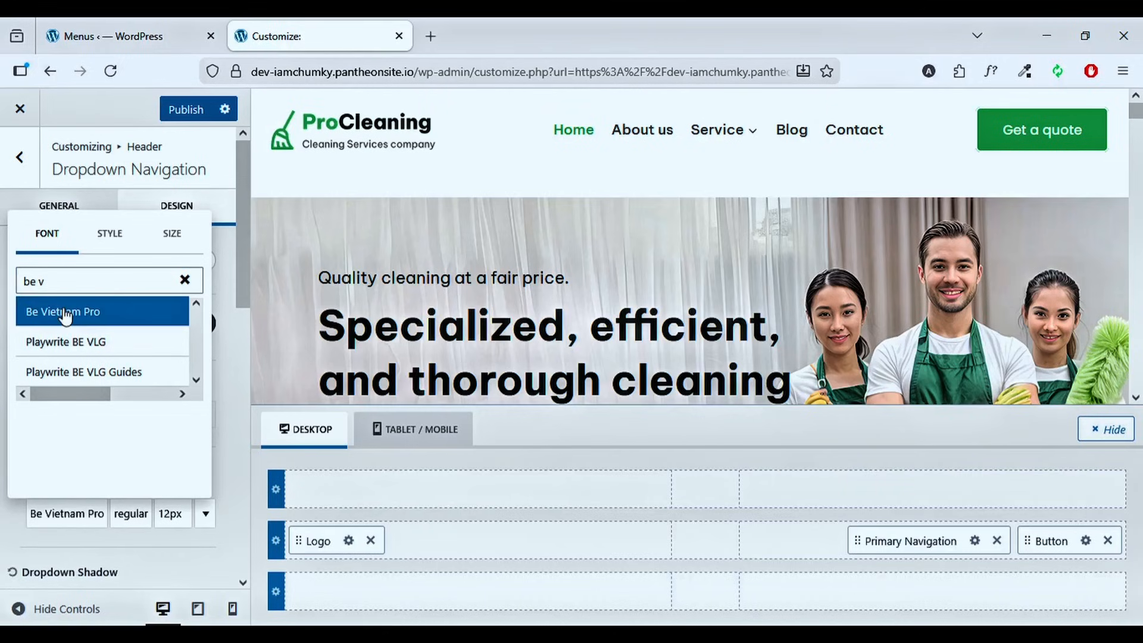
# - Set the Dropdown Font's style to 500 and its size to 18 px, and preview the Service dropdown
pyautogui.click(112, 236)
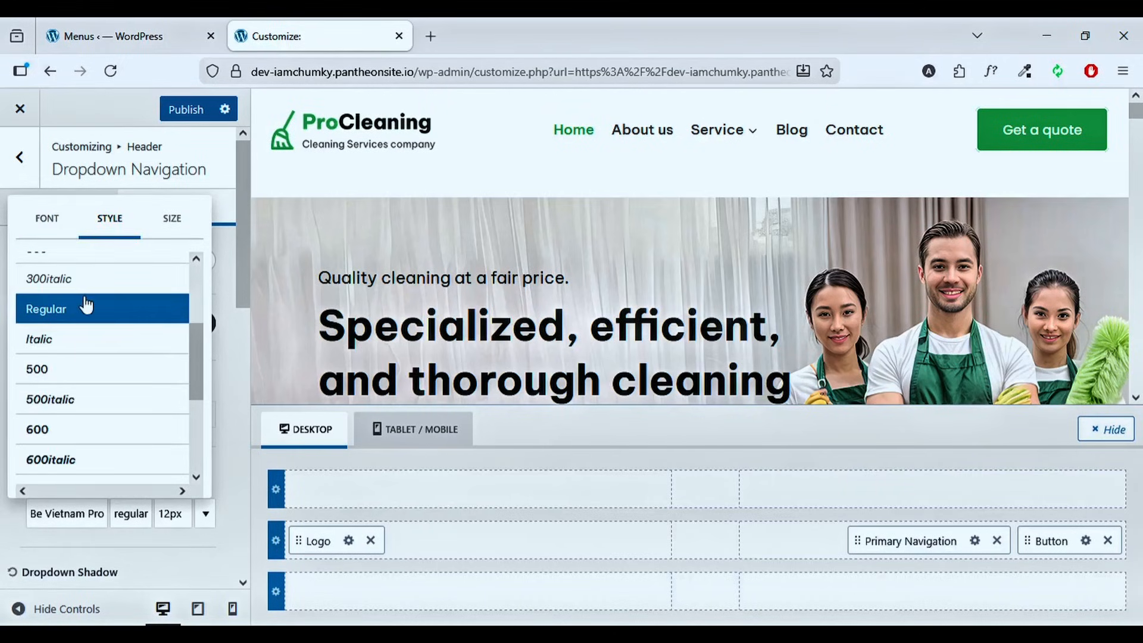
pyautogui.click(68, 376)
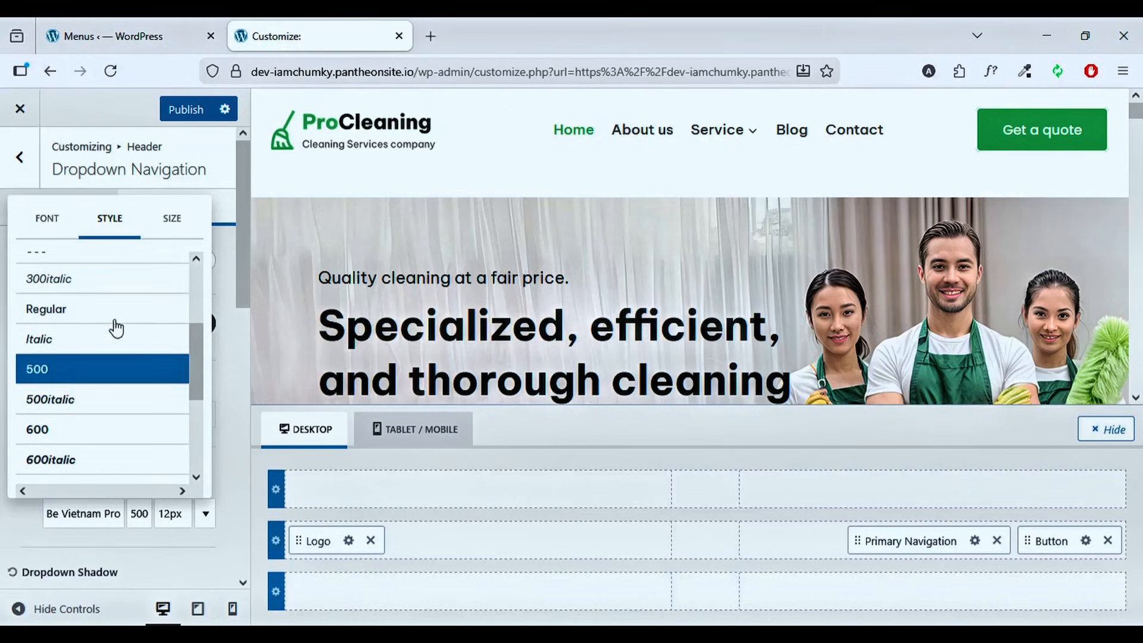
pyautogui.click(172, 219)
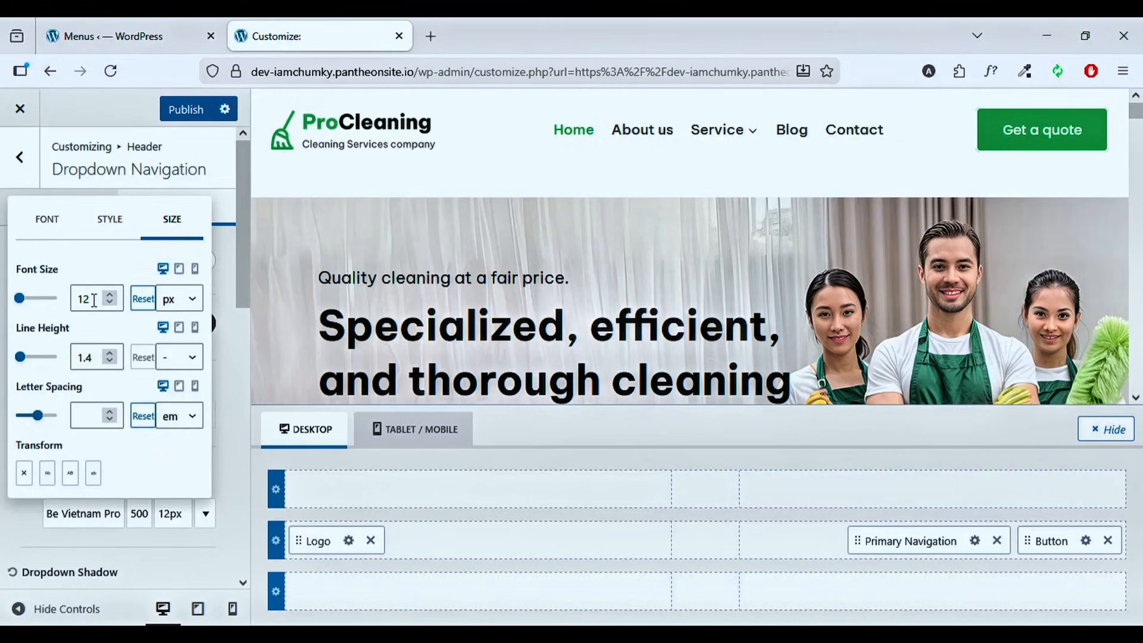
pyautogui.click(109, 294)
pyautogui.click(109, 295)
pyautogui.click(109, 294)
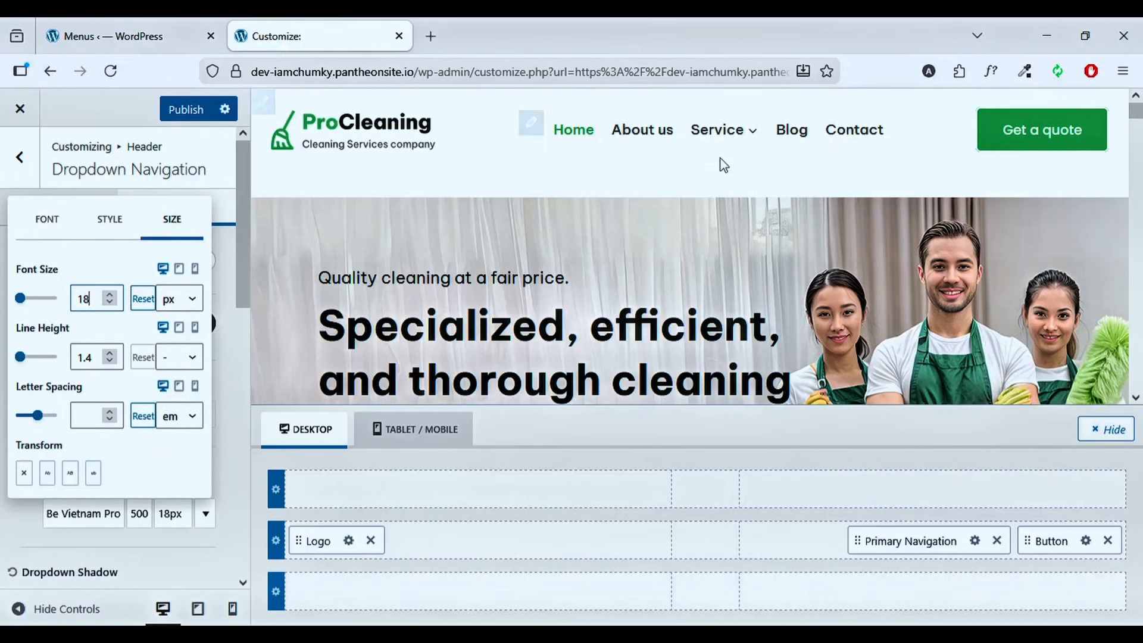
pyautogui.moveTo(753, 143)
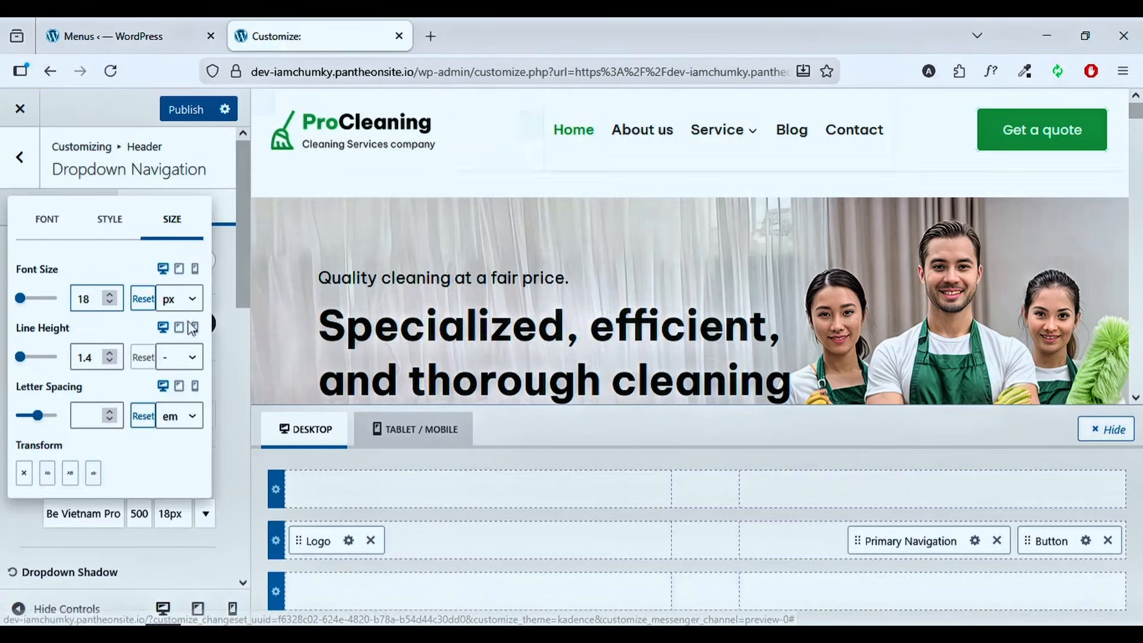
# - Reduce the Dropdown Font's size to 15 px and close its typography settings
pyautogui.click(109, 302)
pyautogui.click(109, 301)
pyautogui.click(109, 301)
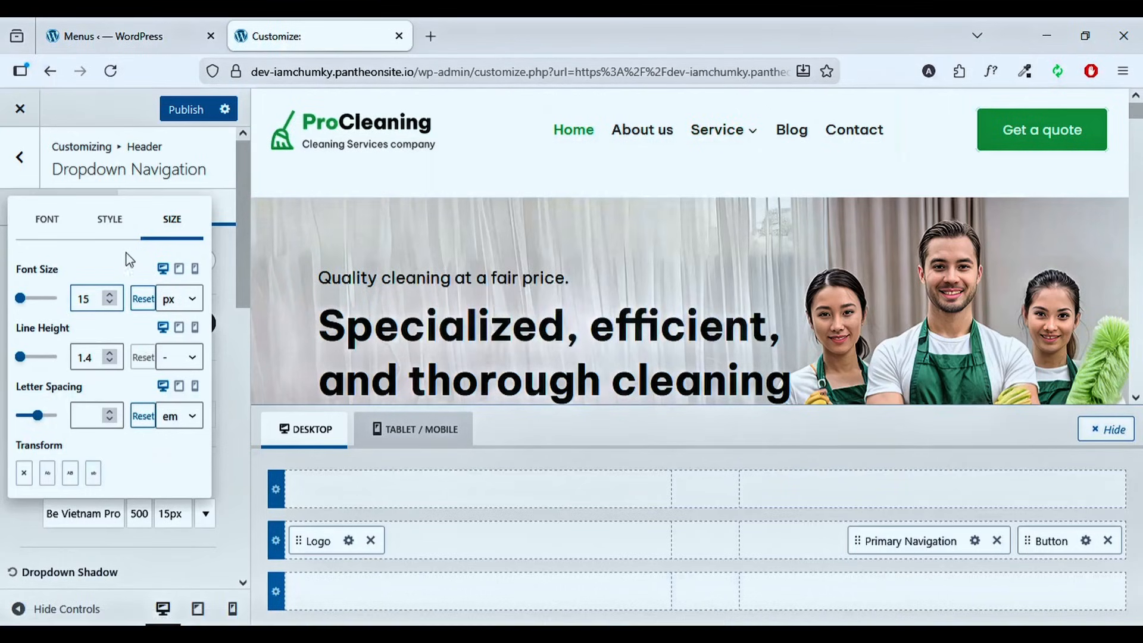
pyautogui.click(31, 523)
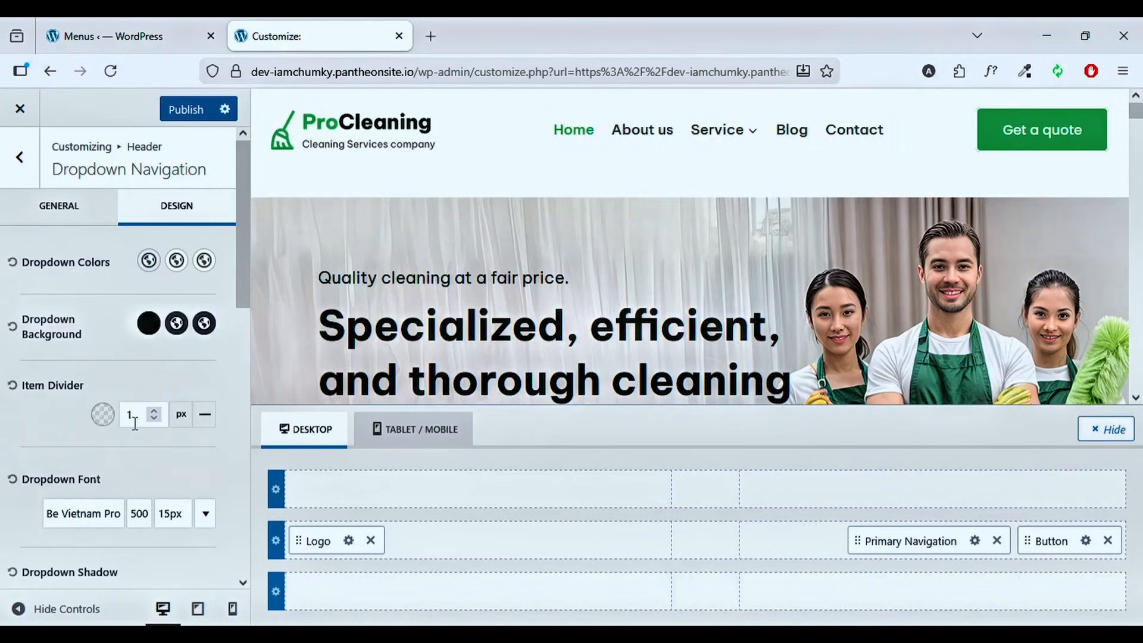
# - Review the Dropdown Shadow settings and publish the dropdown navigation changes
pyautogui.scroll(-4, 135, 423)
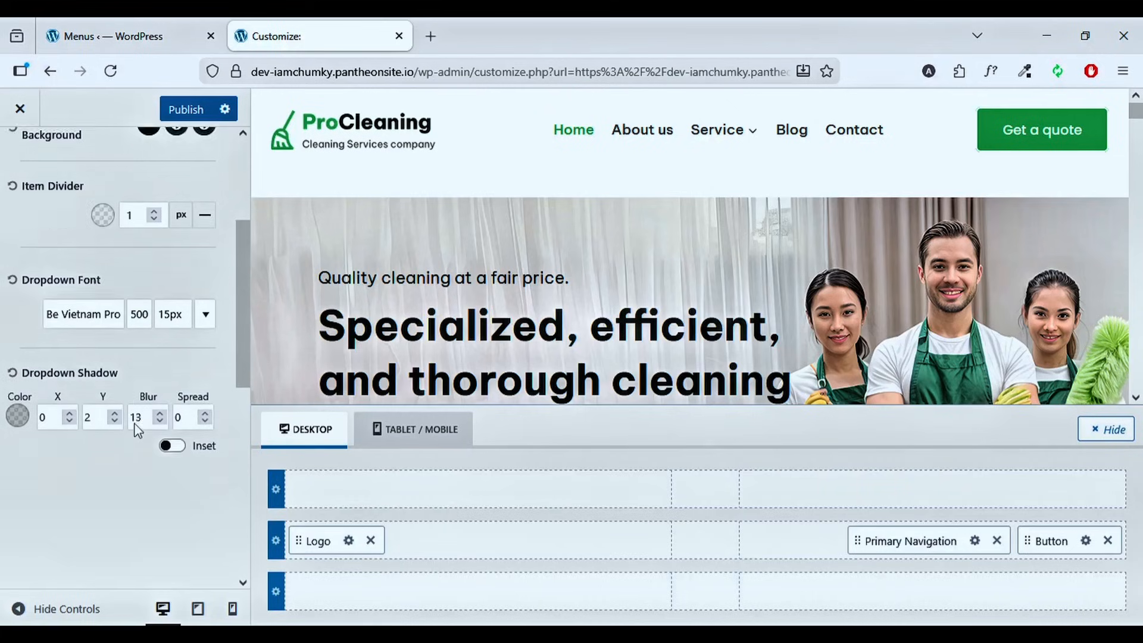
pyautogui.scroll(-3, 135, 428)
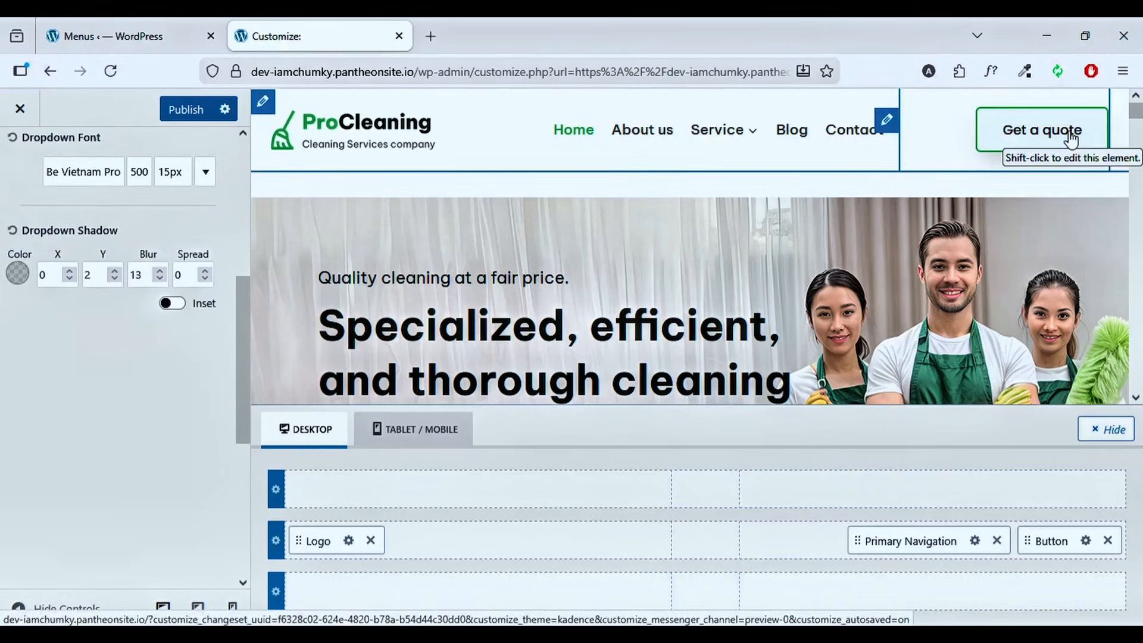
pyautogui.moveTo(714, 133)
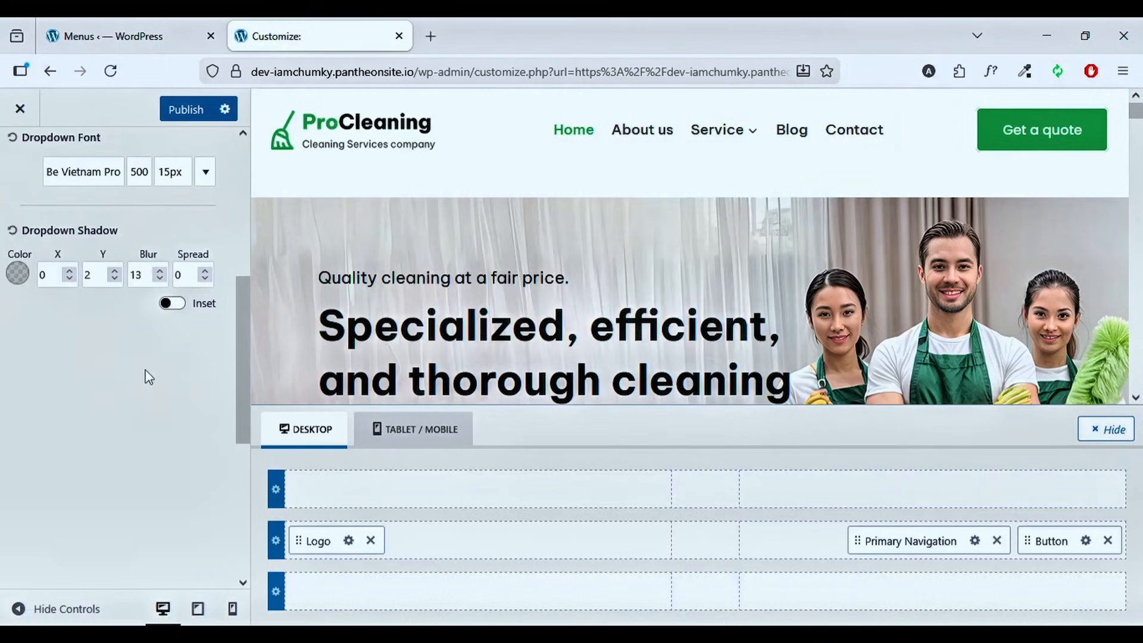
pyautogui.scroll(3, 146, 372)
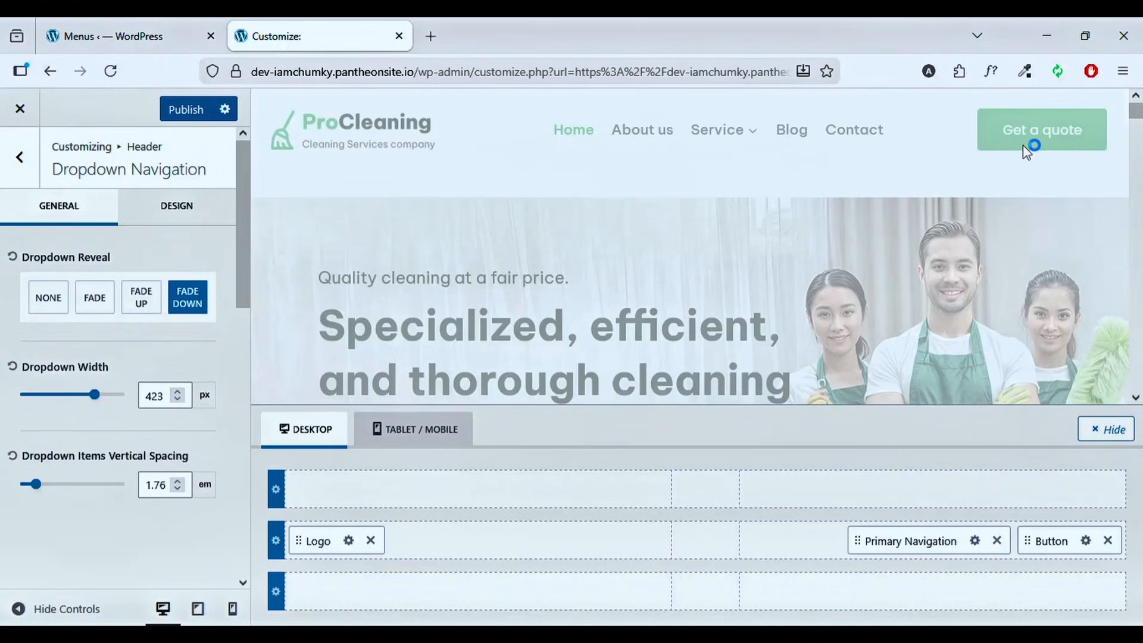
pyautogui.click(185, 109)
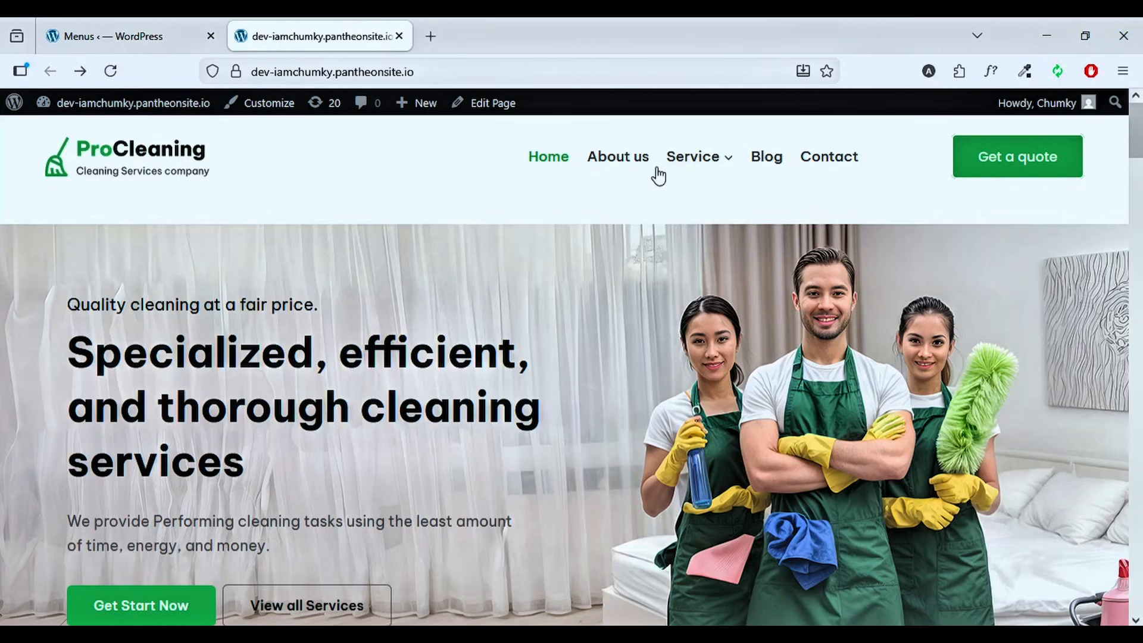
# - Check the Service dropdown on the live homepage, including the nested submenu under Sub Menu 2
pyautogui.moveTo(688, 159)
pyautogui.moveTo(725, 293)
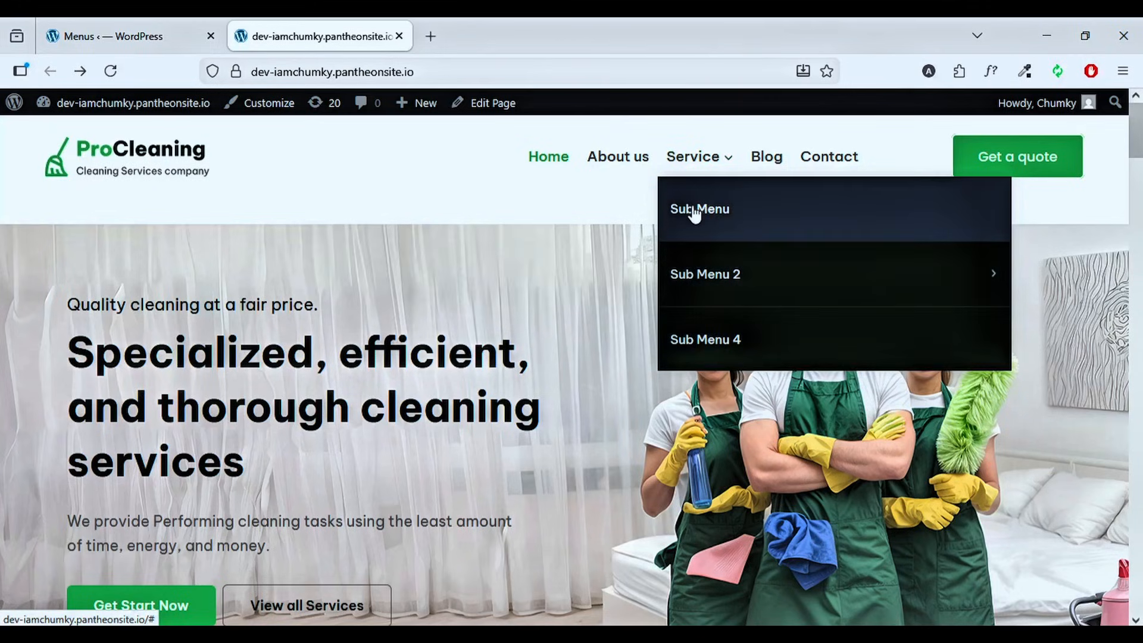
pyautogui.moveTo(800, 273)
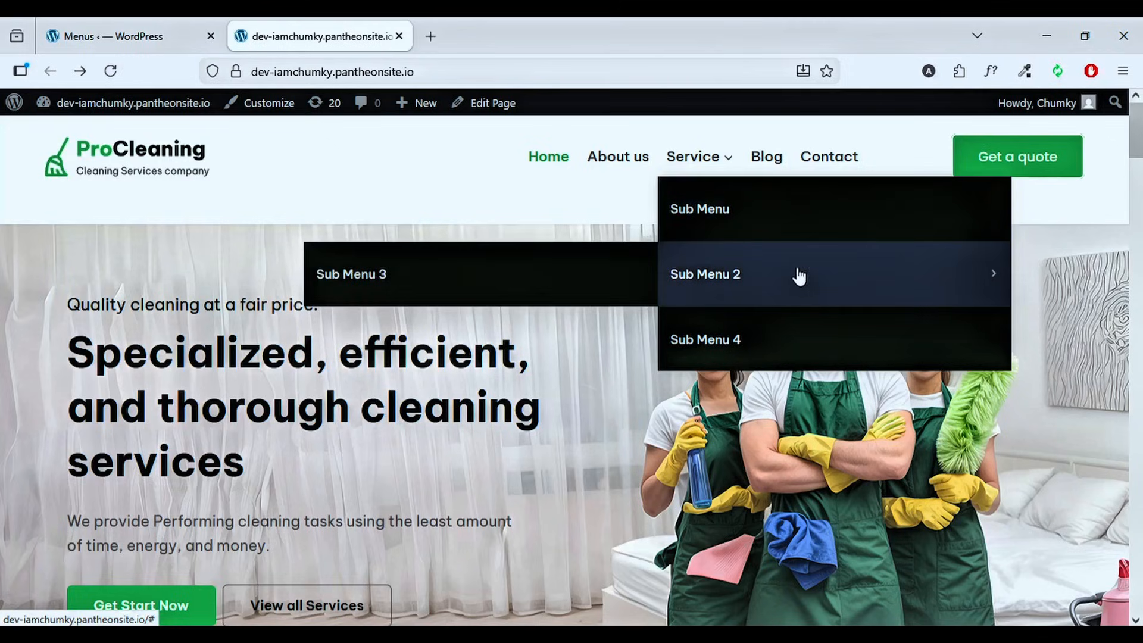